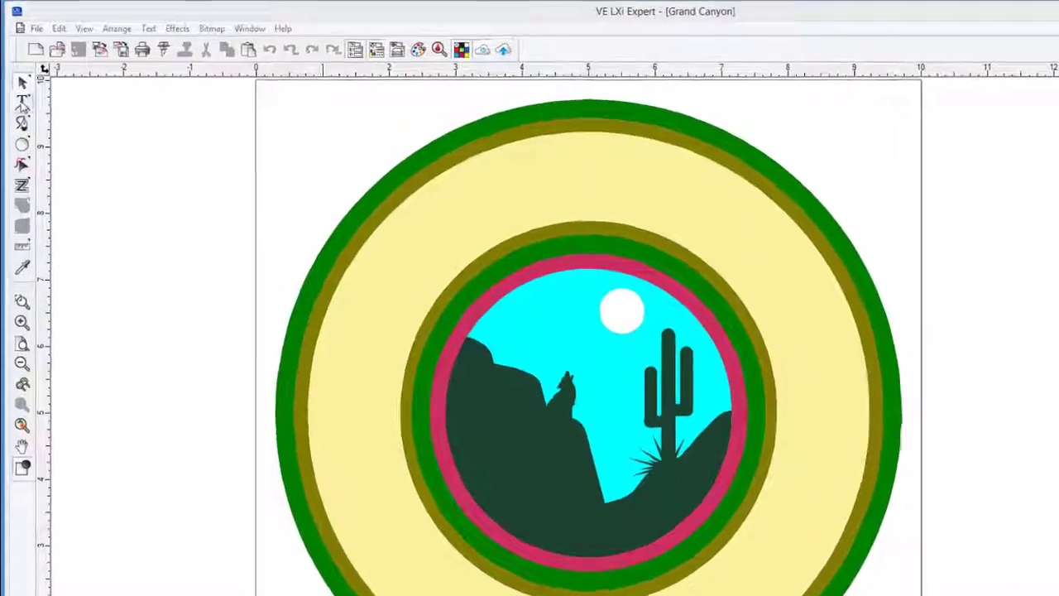
# - Pull the text and shape tool flyouts off the left toolbar as their own toolbars
pyautogui.moveTo(19, 89)
pyautogui.mouseDown()
pyautogui.moveTo(180, 140)
pyautogui.moveTo(543, 150)
pyautogui.moveTo(577, 40)
pyautogui.mouseUp()
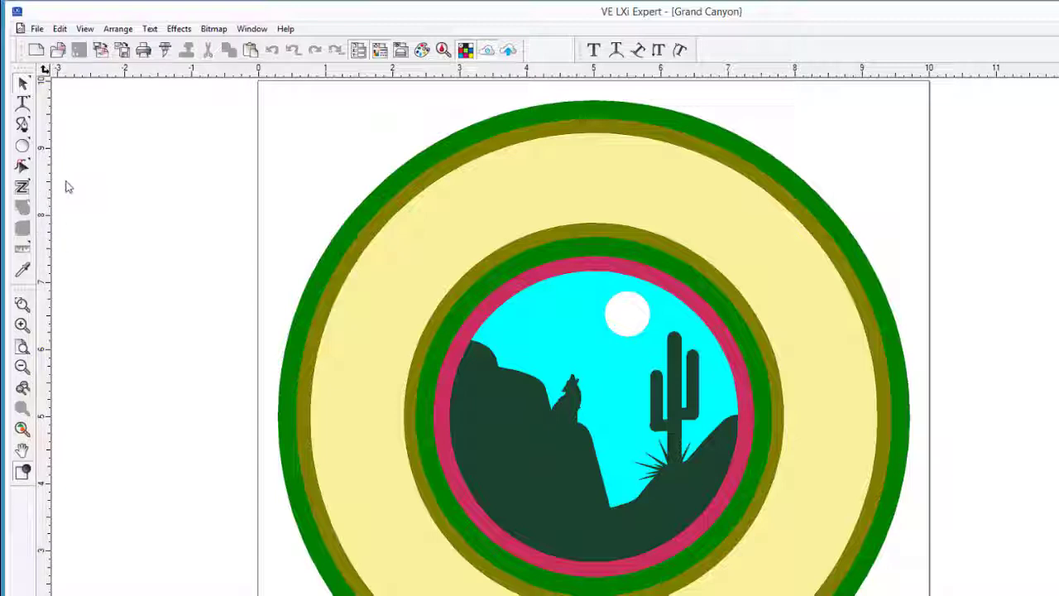
pyautogui.moveTo(23, 227); pyautogui.dragTo(771, 69)
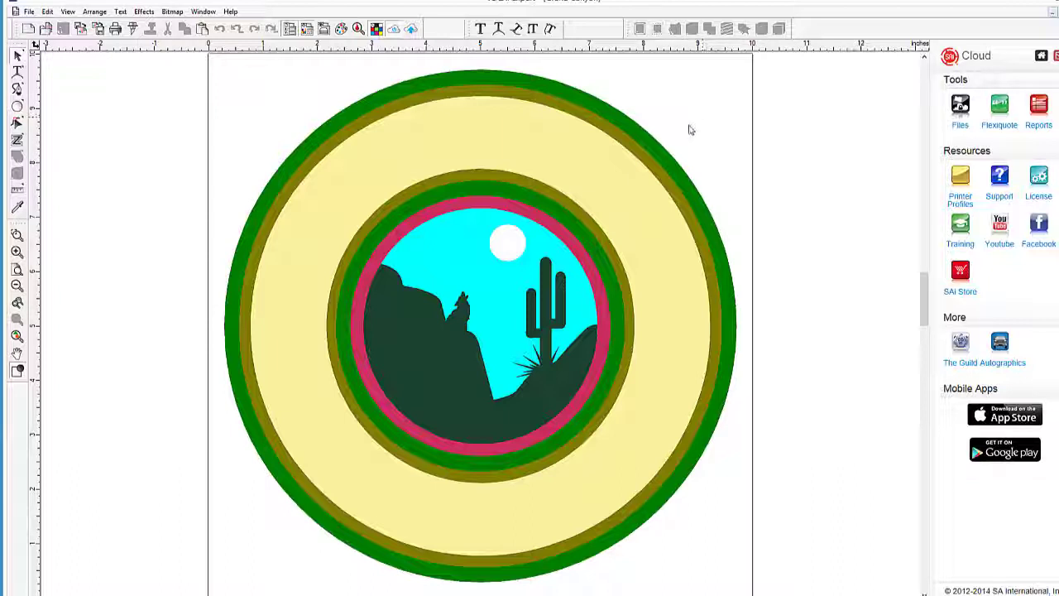
# - Select the yellow ring and place guides through the badge centre and along the ring's top and inner edges
pyautogui.click(613, 181)
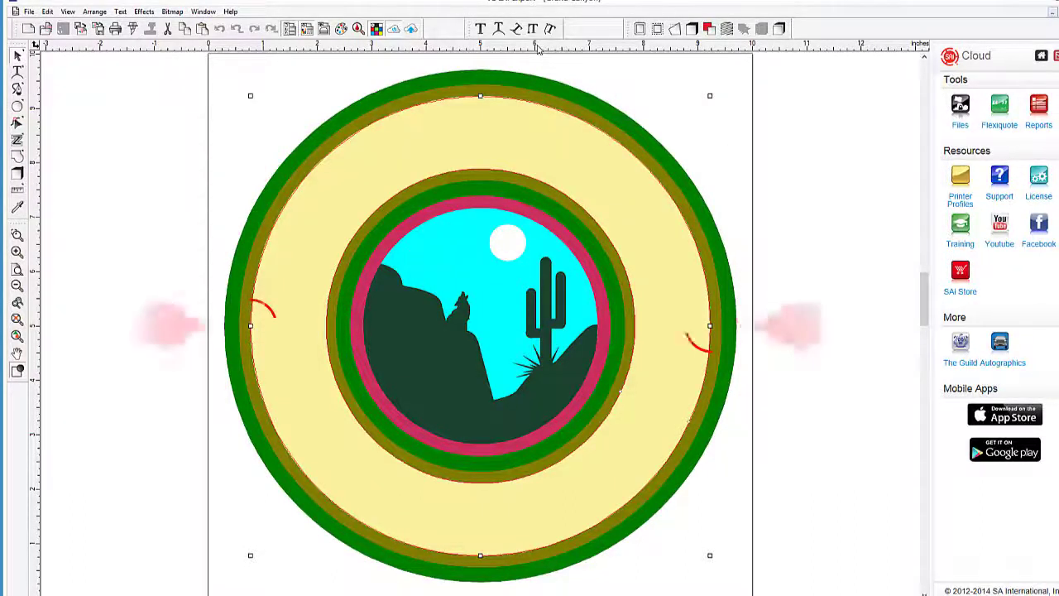
pyautogui.moveTo(536, 47); pyautogui.dragTo(740, 331)
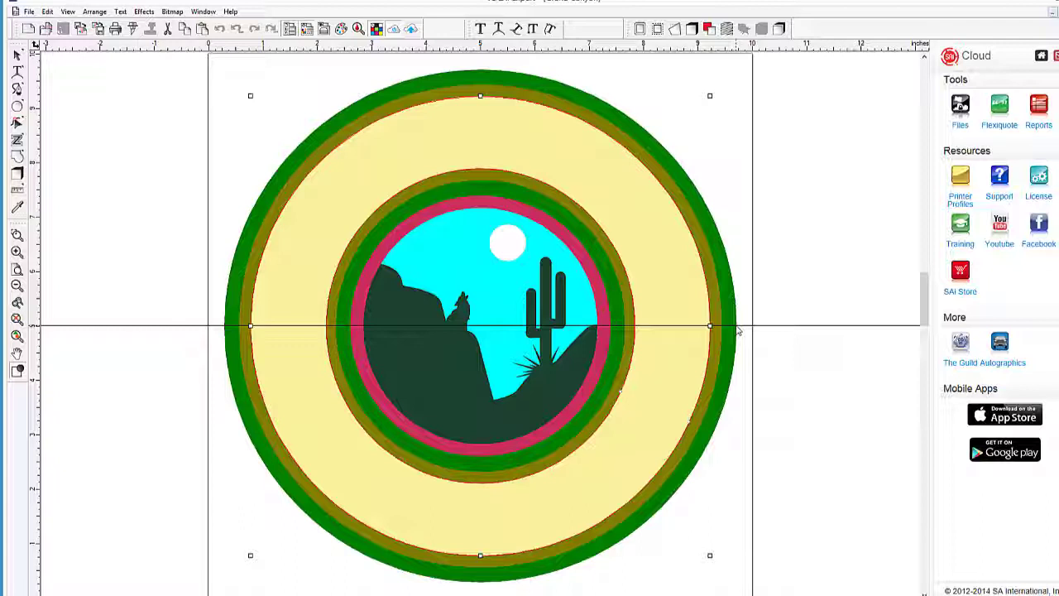
pyautogui.moveTo(739, 331); pyautogui.dragTo(739, 332)
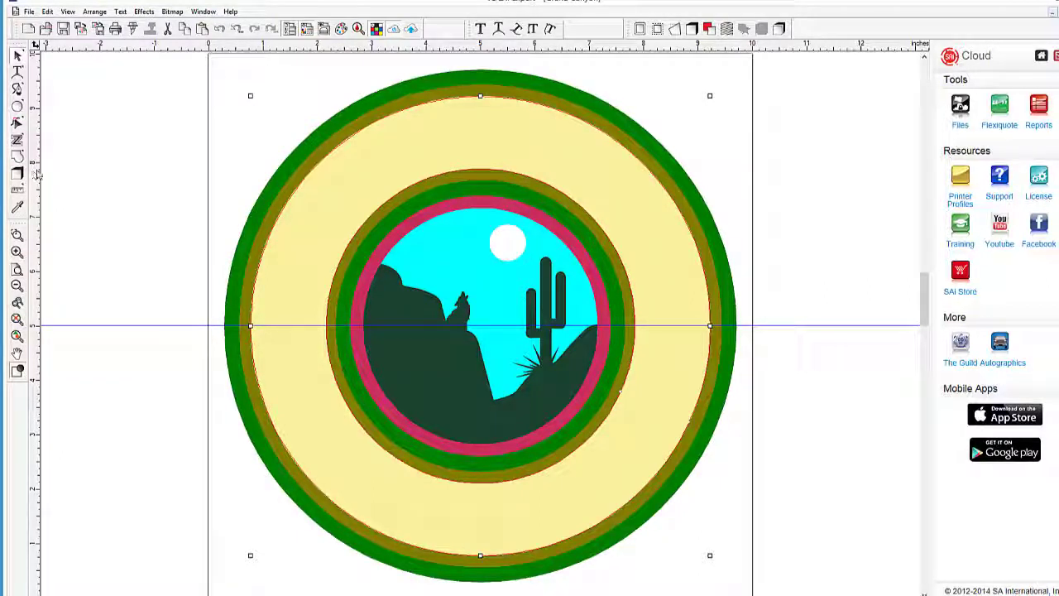
pyautogui.moveTo(38, 177); pyautogui.dragTo(482, 273)
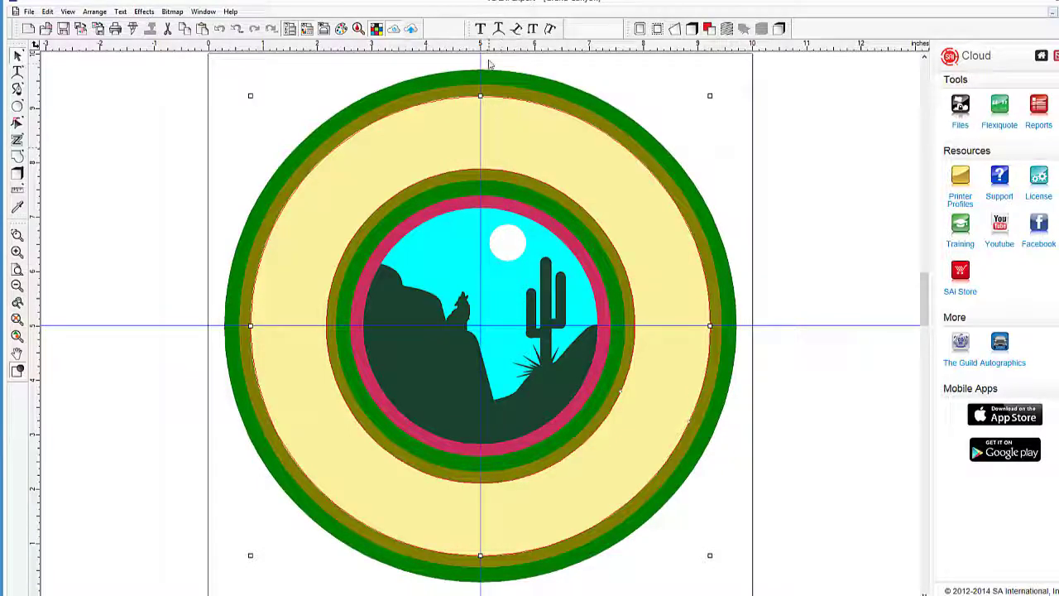
pyautogui.moveTo(489, 50); pyautogui.dragTo(495, 96)
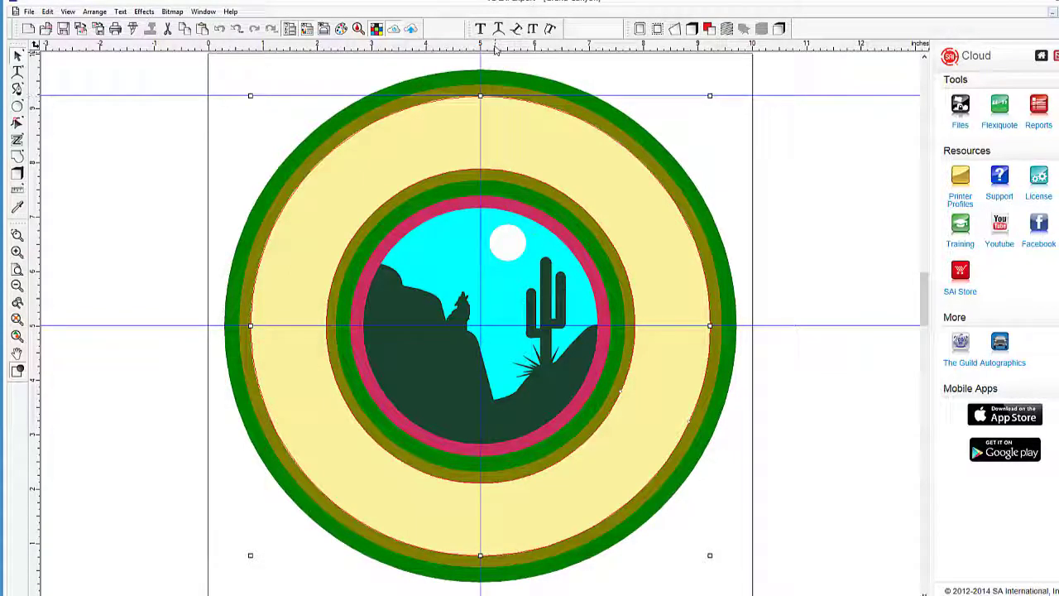
pyautogui.moveTo(496, 48); pyautogui.dragTo(497, 169)
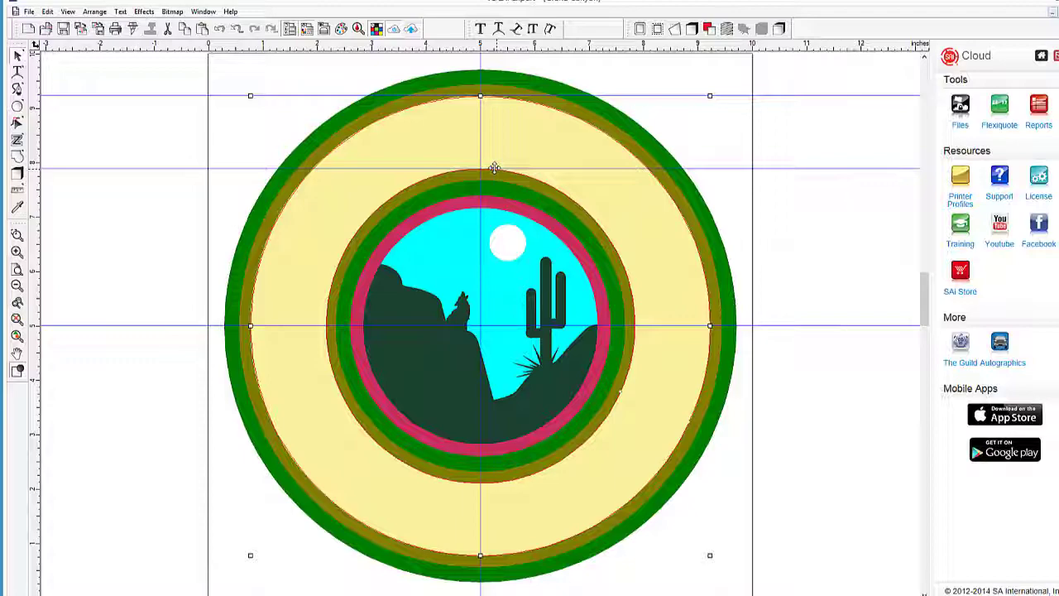
# - Measure the yellow ring's width vertically between the two top guides, giving 1.320 in
pyautogui.click(17, 192)
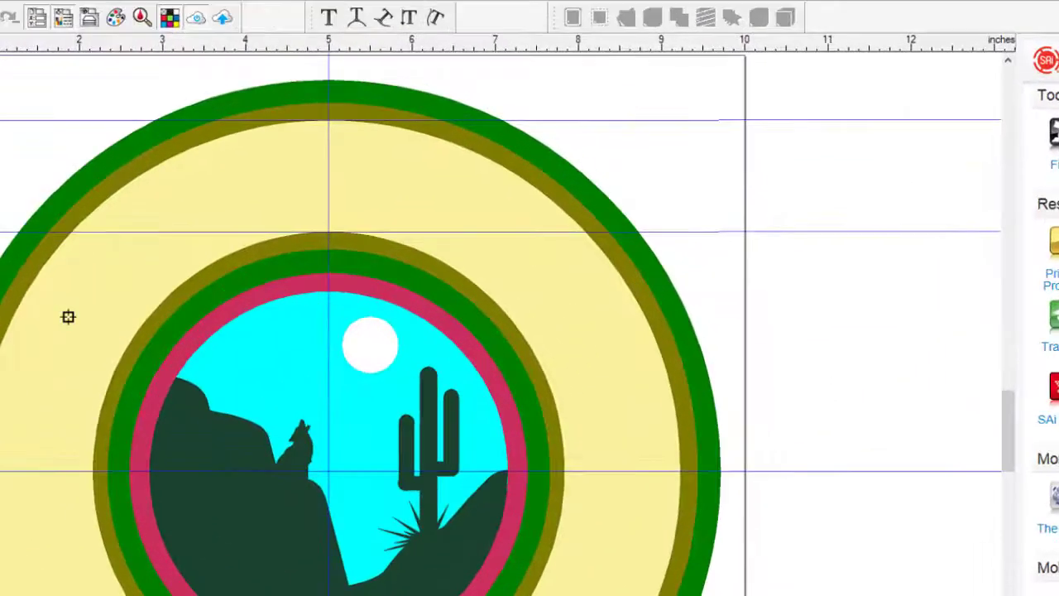
pyautogui.press('shift')
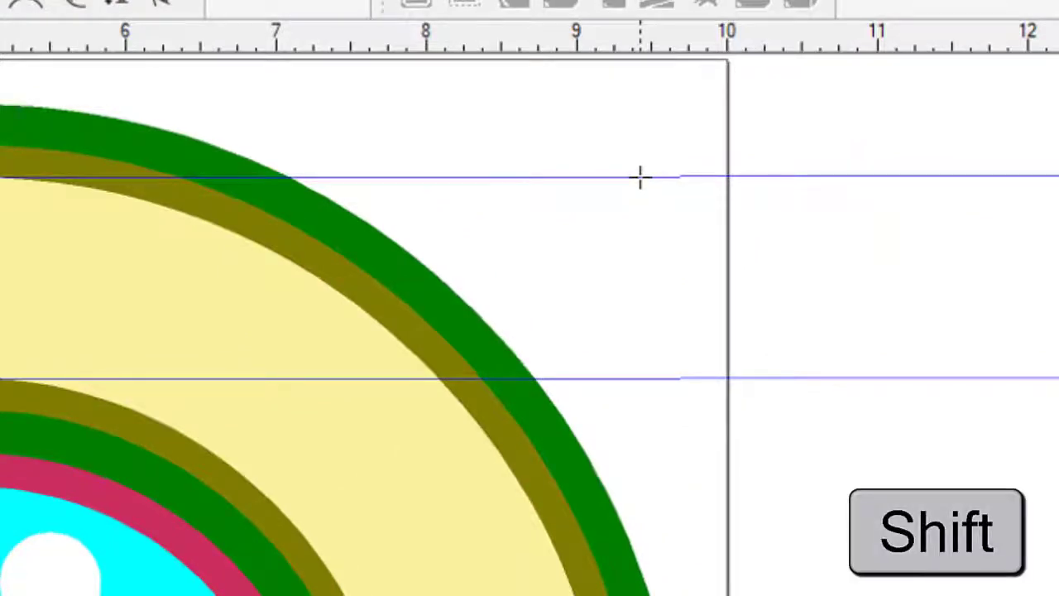
pyautogui.moveTo(641, 177); pyautogui.dragTo(640, 377)
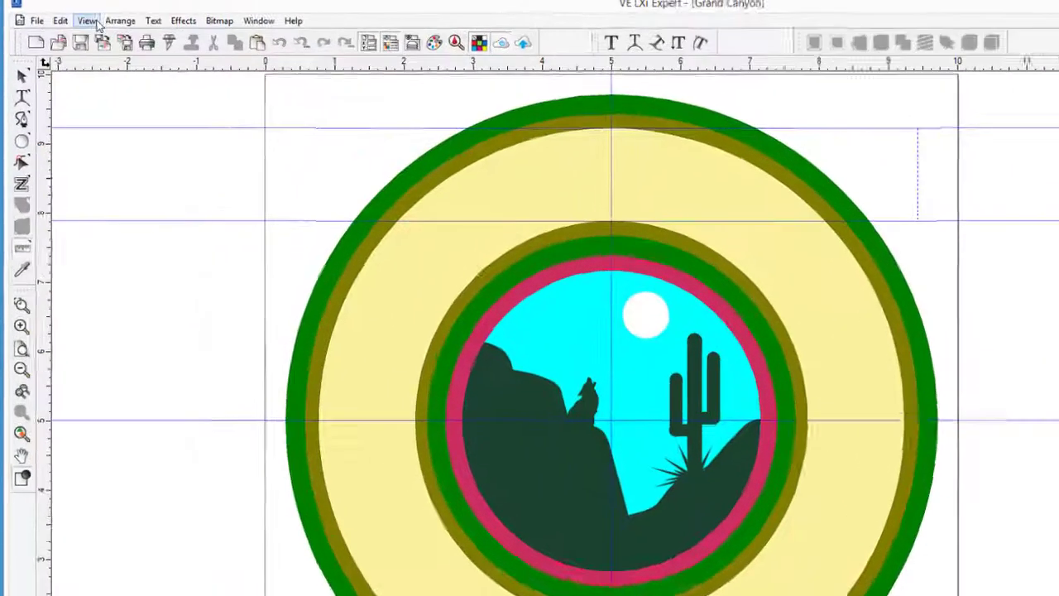
# - Turn on Snap to Guide from the View menu's Snap options
pyautogui.click(70, 13)
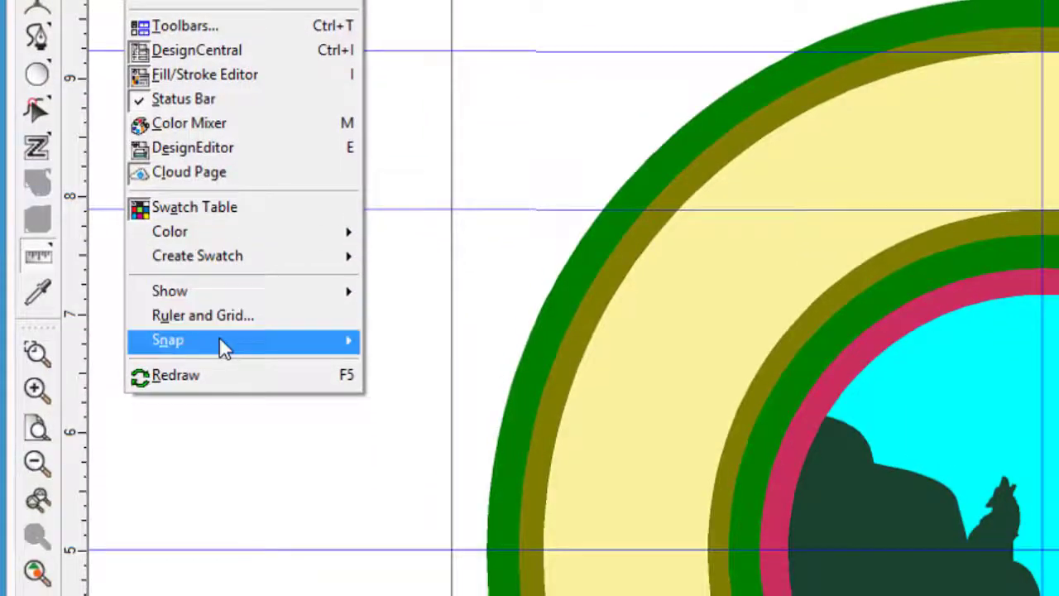
pyautogui.moveTo(225, 346)
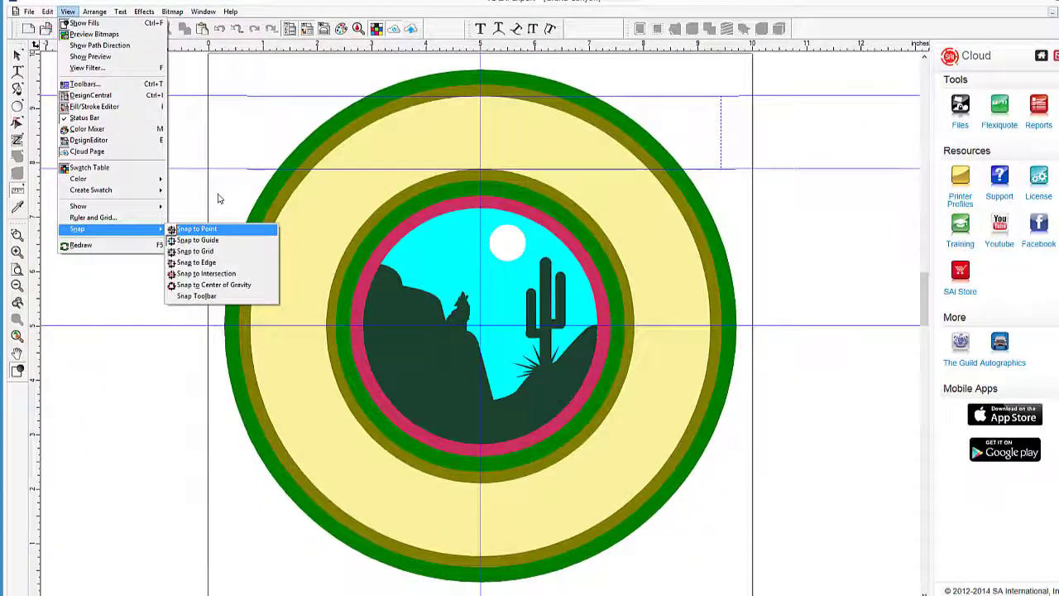
pyautogui.click(231, 125)
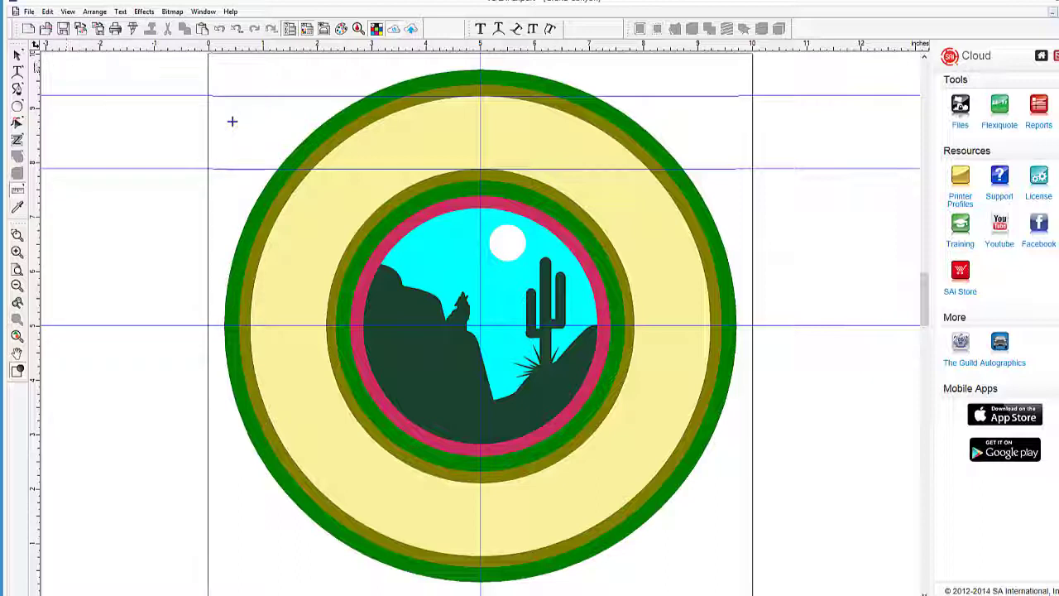
# - Return to the selection tool and switch to the blank document via the Window menu
pyautogui.click(17, 56)
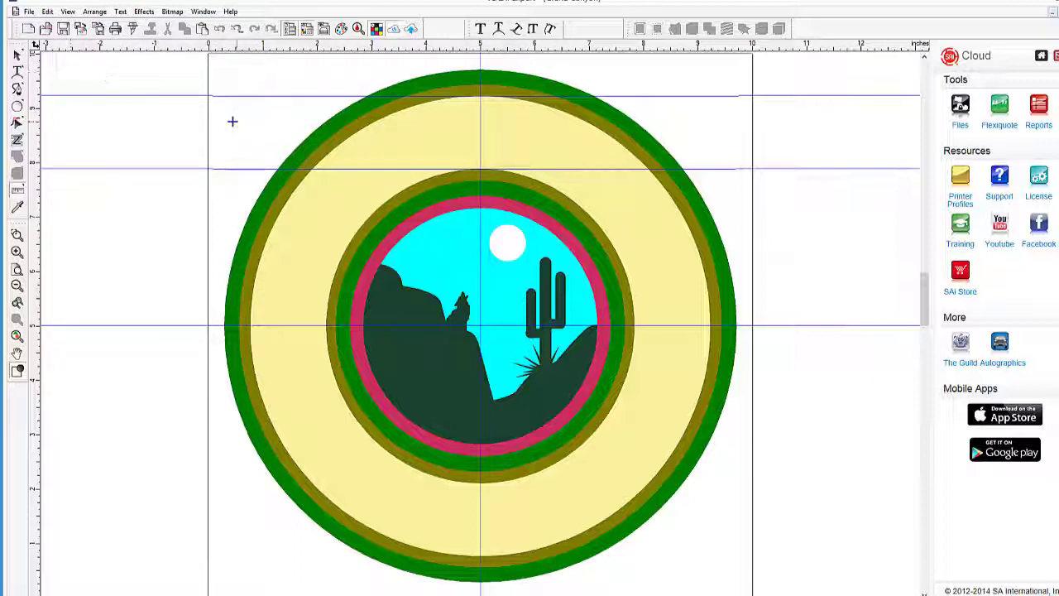
pyautogui.click(204, 12)
pyautogui.click(221, 95)
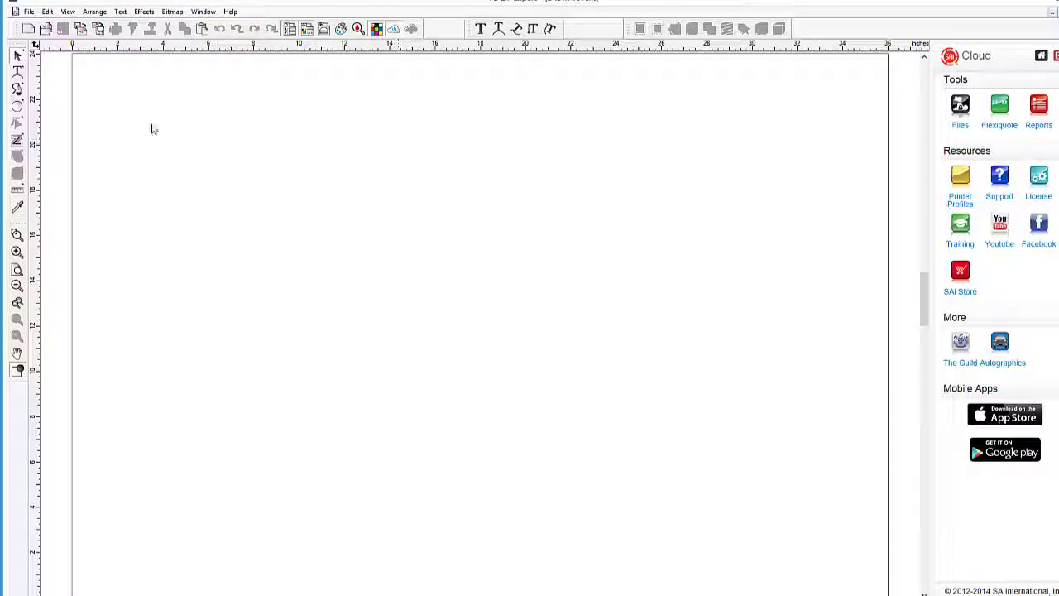
# - Draw a circle with the Arc Text tool as the path for the text
pyautogui.click(18, 73)
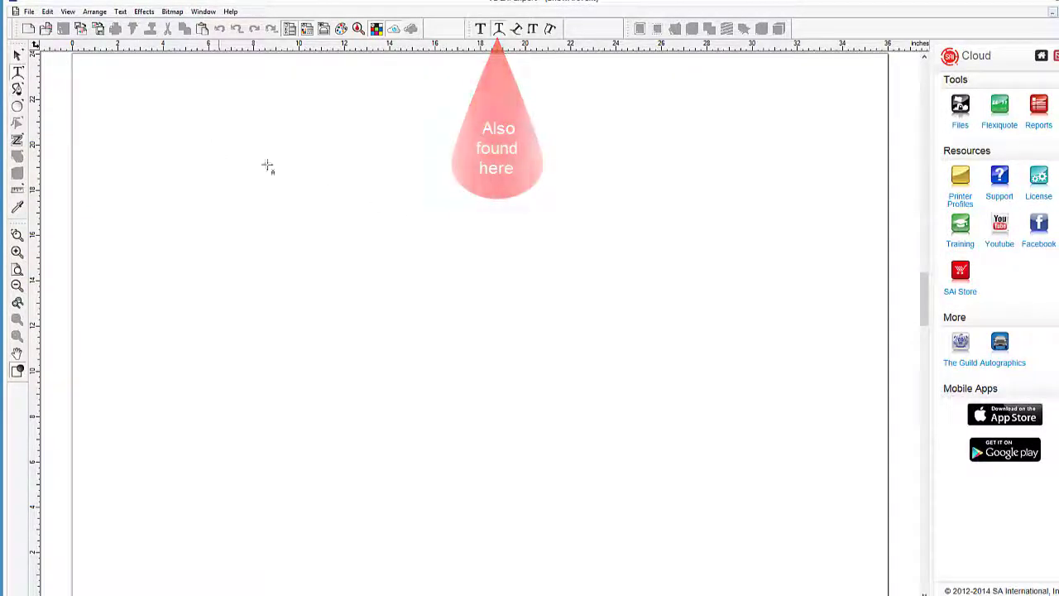
pyautogui.click(449, 161)
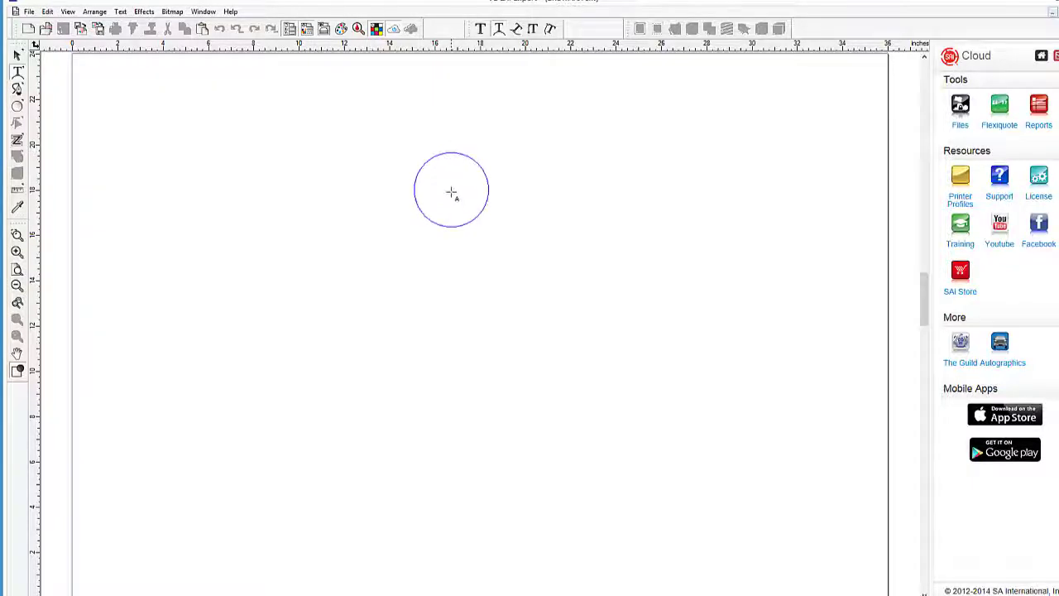
pyautogui.moveTo(451, 193); pyautogui.dragTo(452, 304)
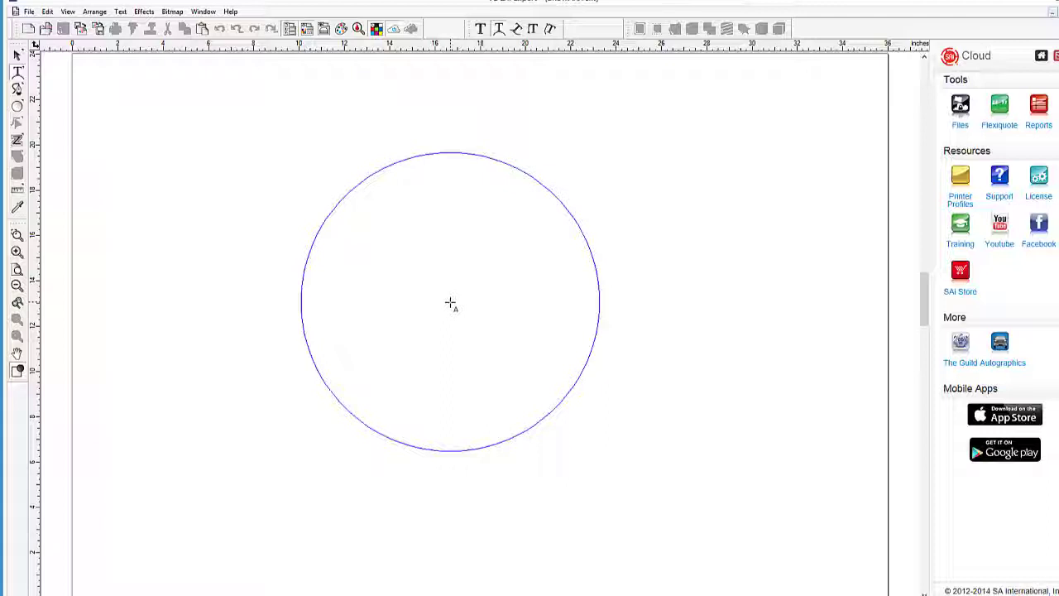
pyautogui.moveTo(452, 305); pyautogui.dragTo(450, 303)
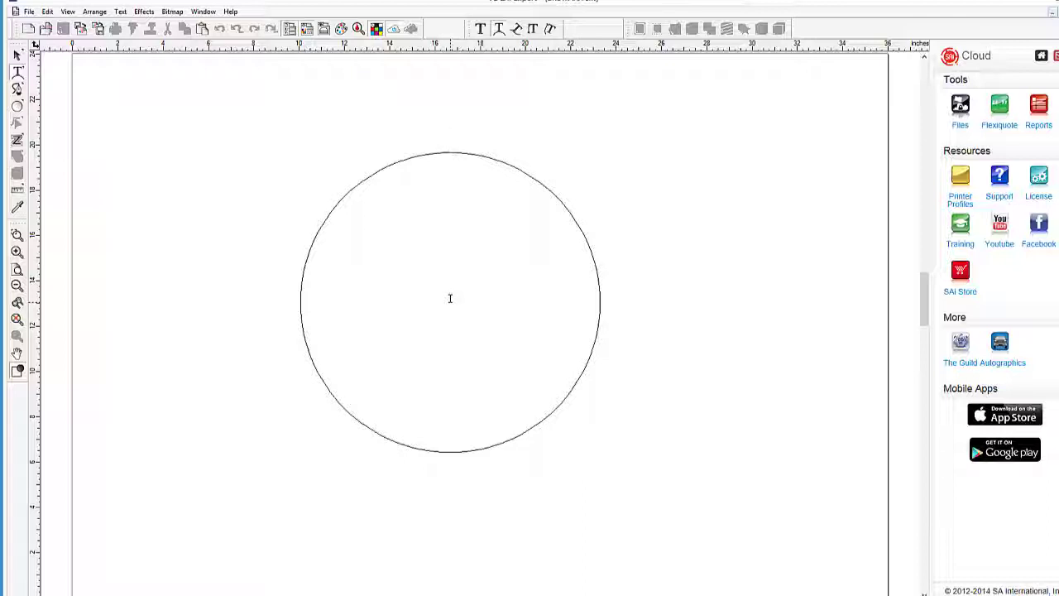
# - Type 'Arc Text' on the circle and, after trying other placements, set it along the outside top
pyautogui.write('Arc Text')
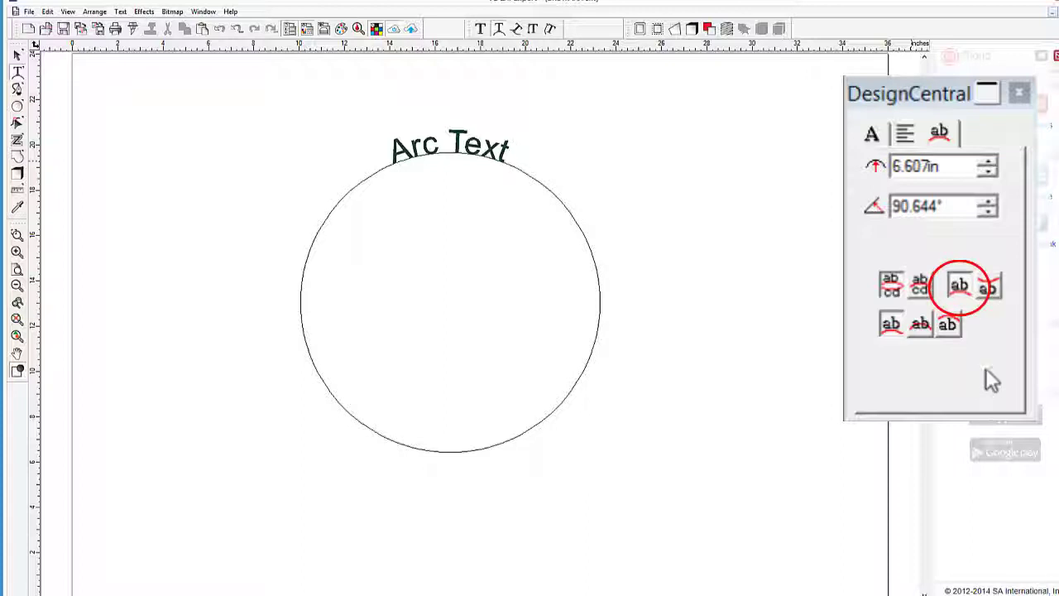
pyautogui.click(992, 287)
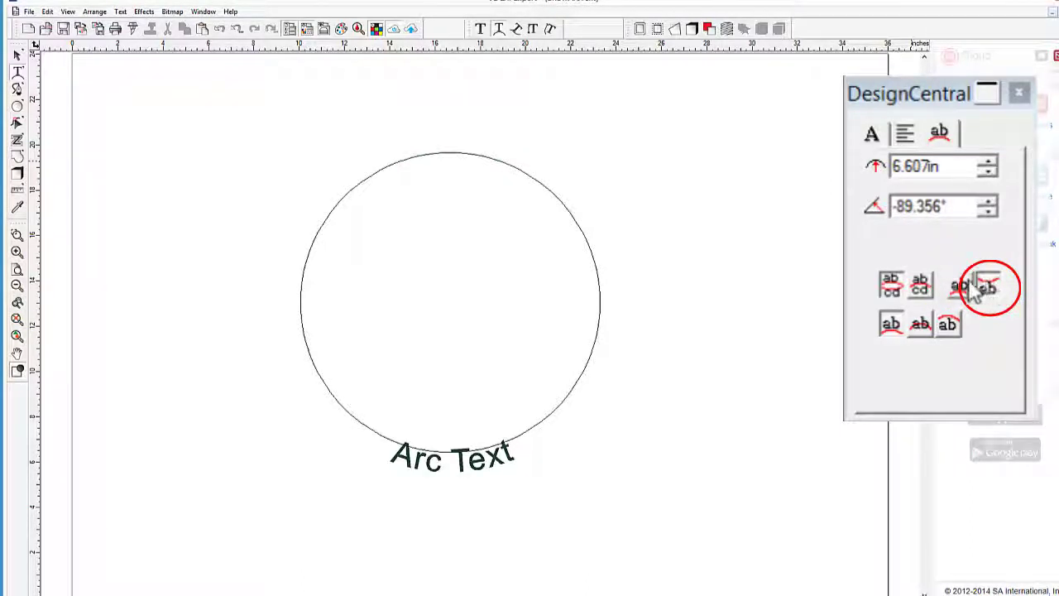
pyautogui.click(959, 286)
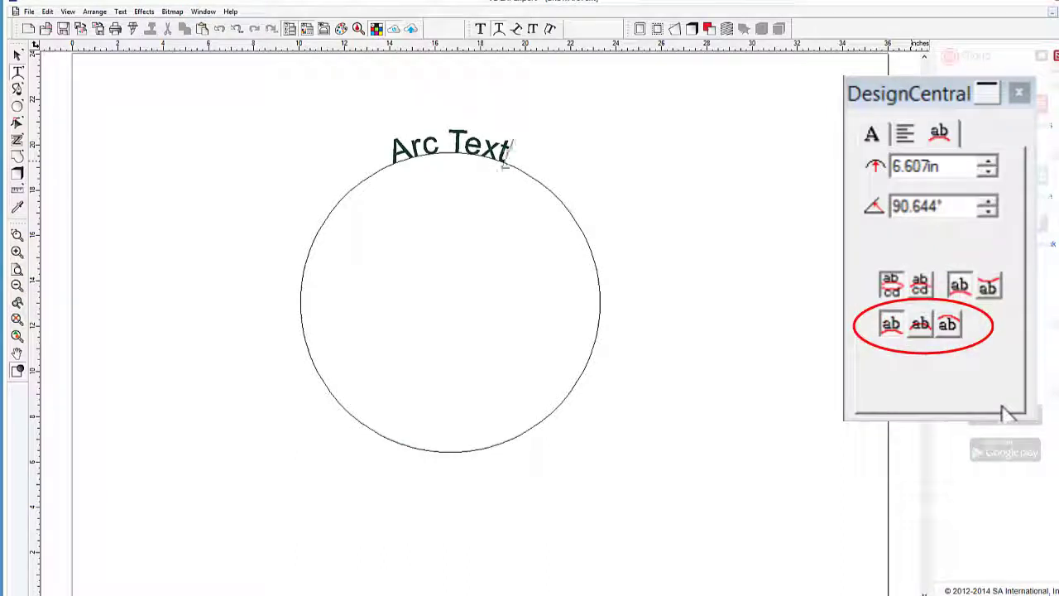
pyautogui.click(918, 323)
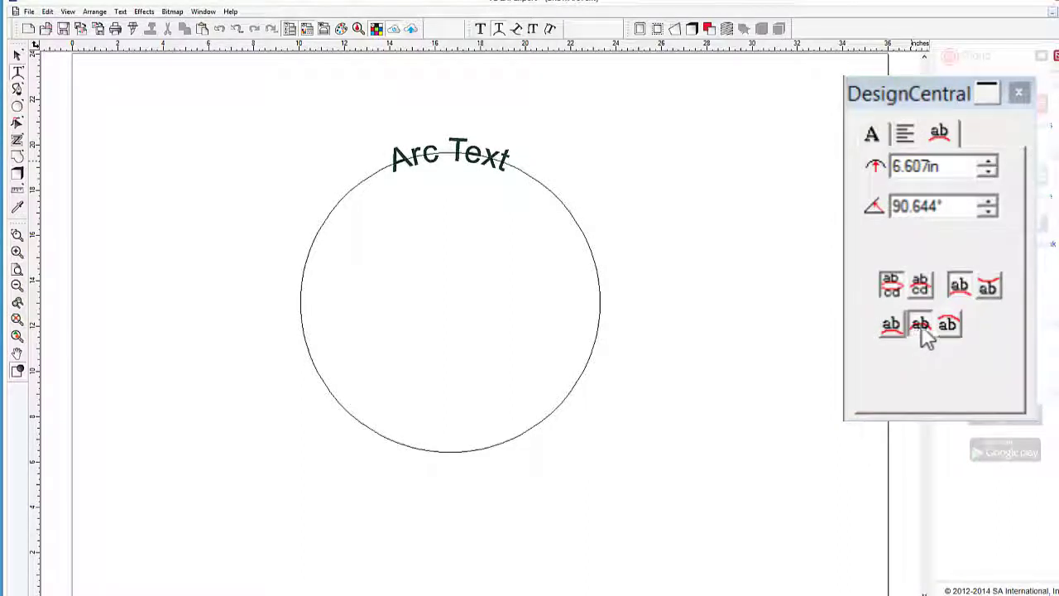
pyautogui.click(952, 327)
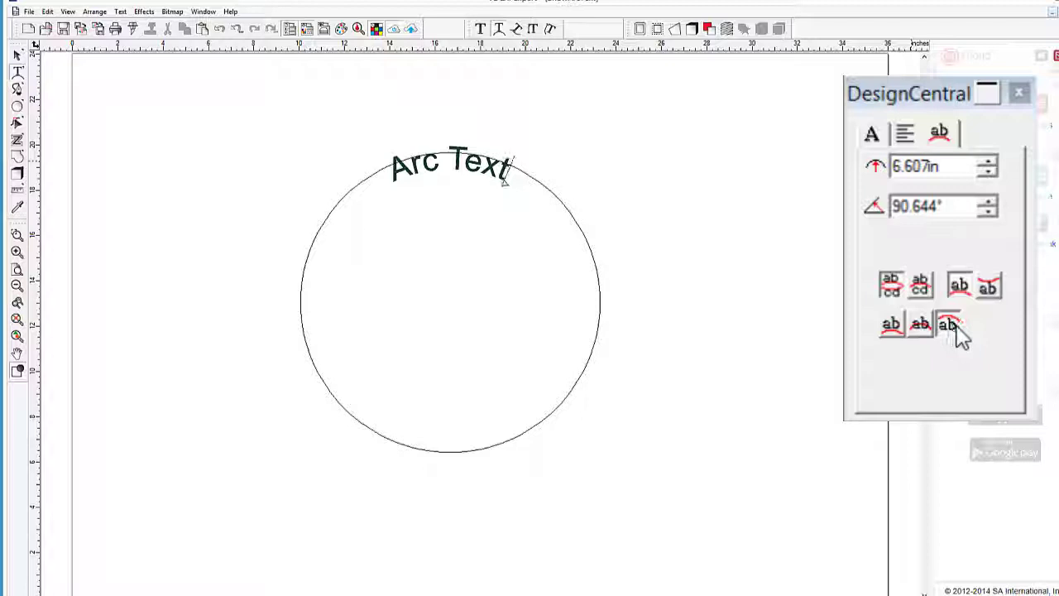
pyautogui.click(892, 325)
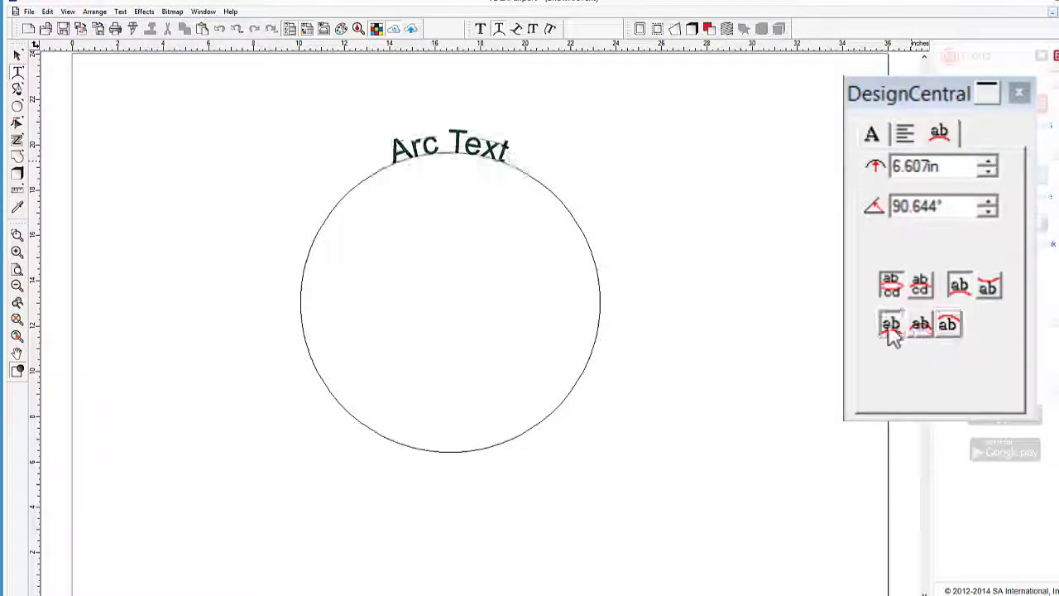
pyautogui.click(990, 287)
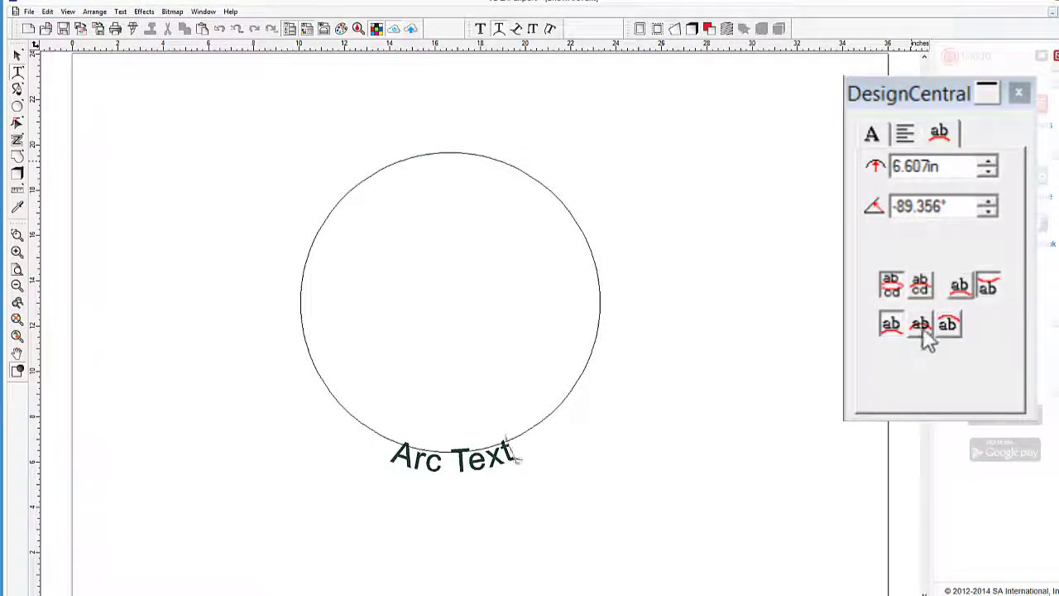
pyautogui.click(952, 326)
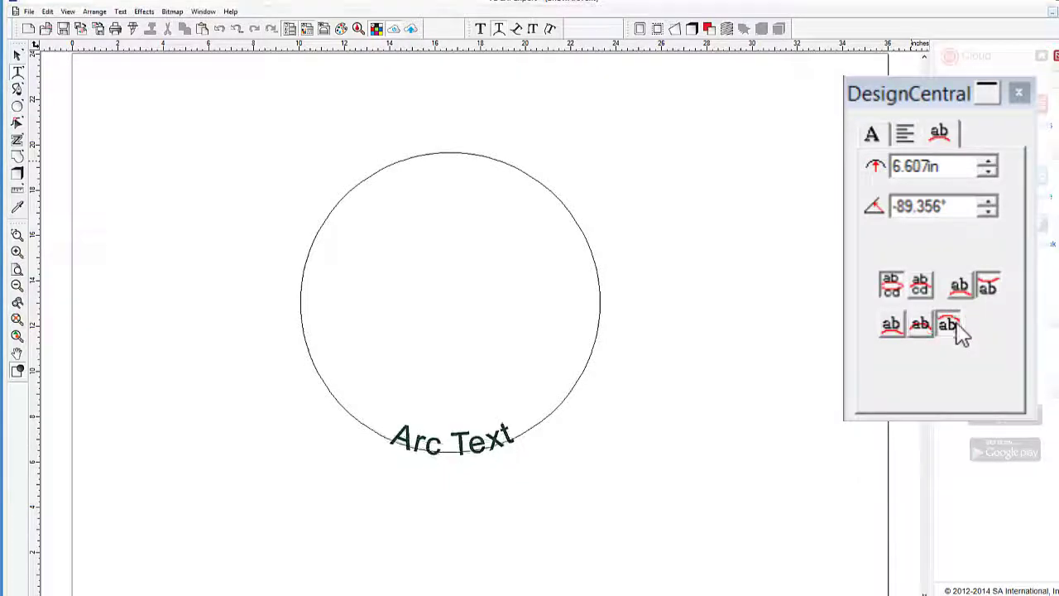
pyautogui.click(894, 327)
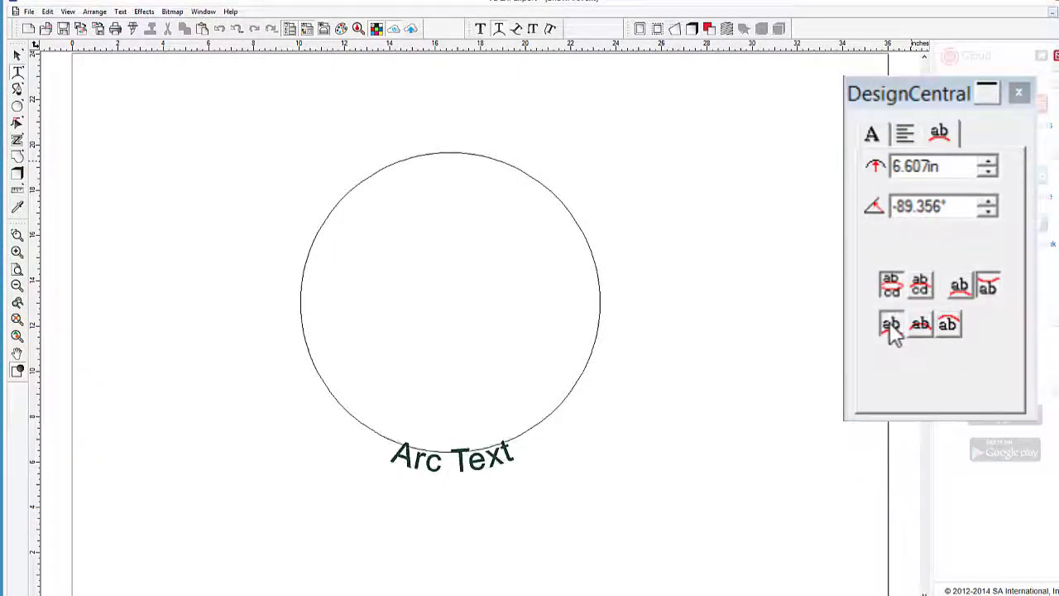
pyautogui.click(960, 287)
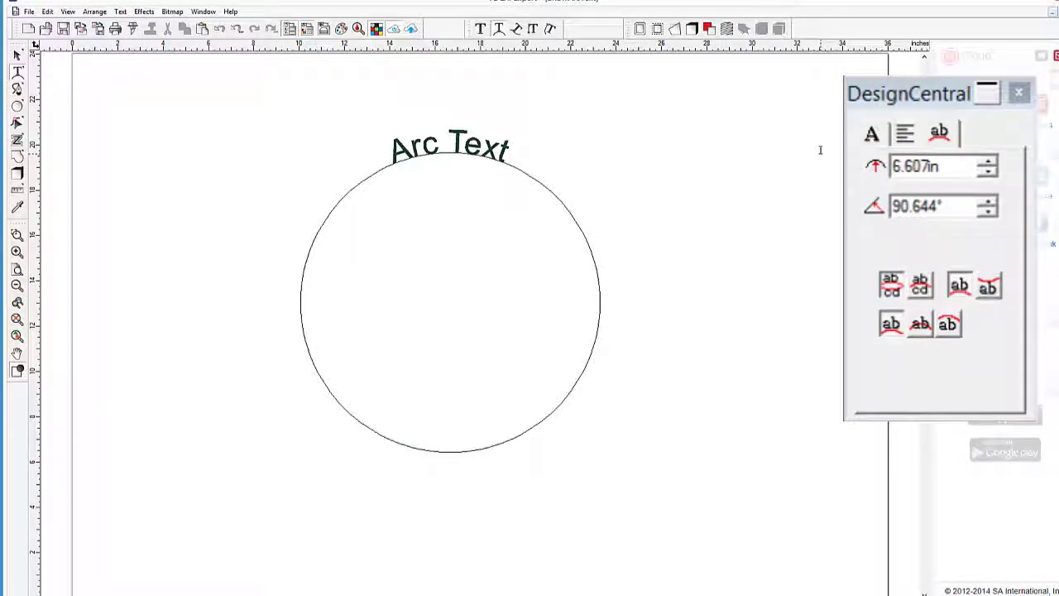
# - Add 'Second Line' as arc text along the outside bottom of the circle
pyautogui.write('Second')
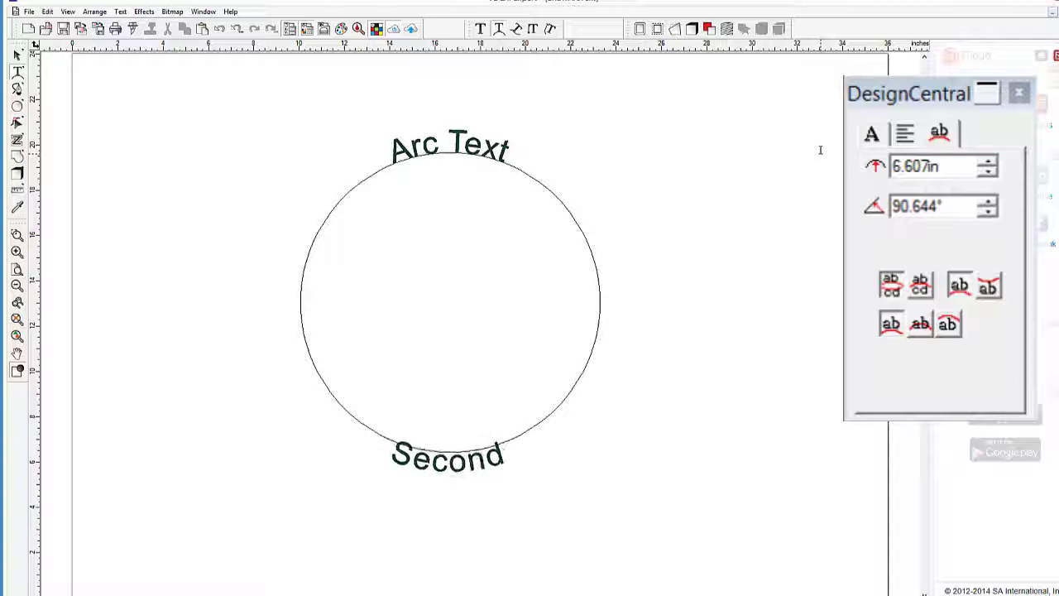
pyautogui.write(' Line')
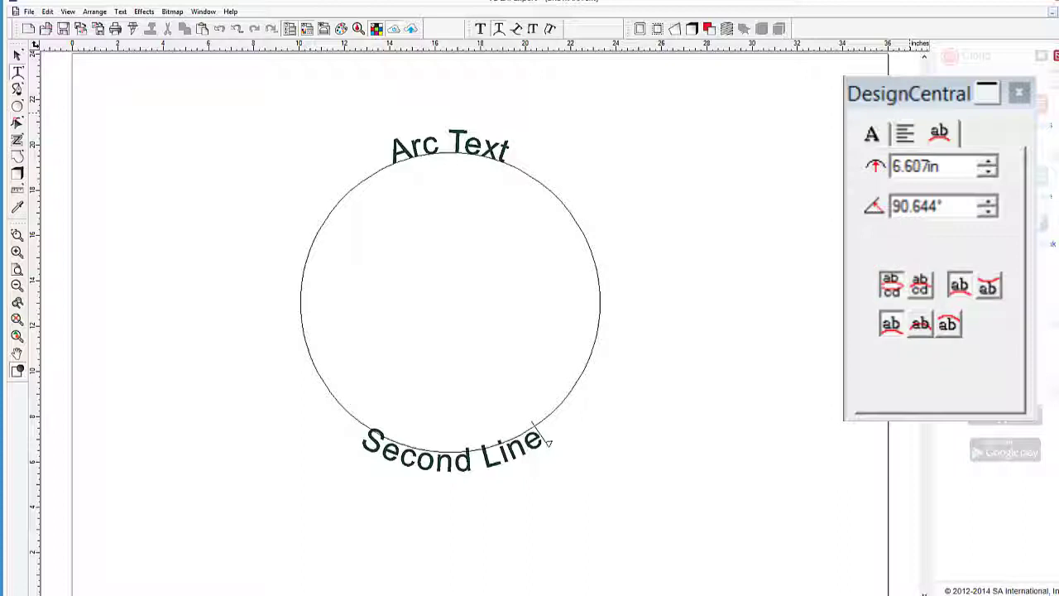
pyautogui.click(920, 285)
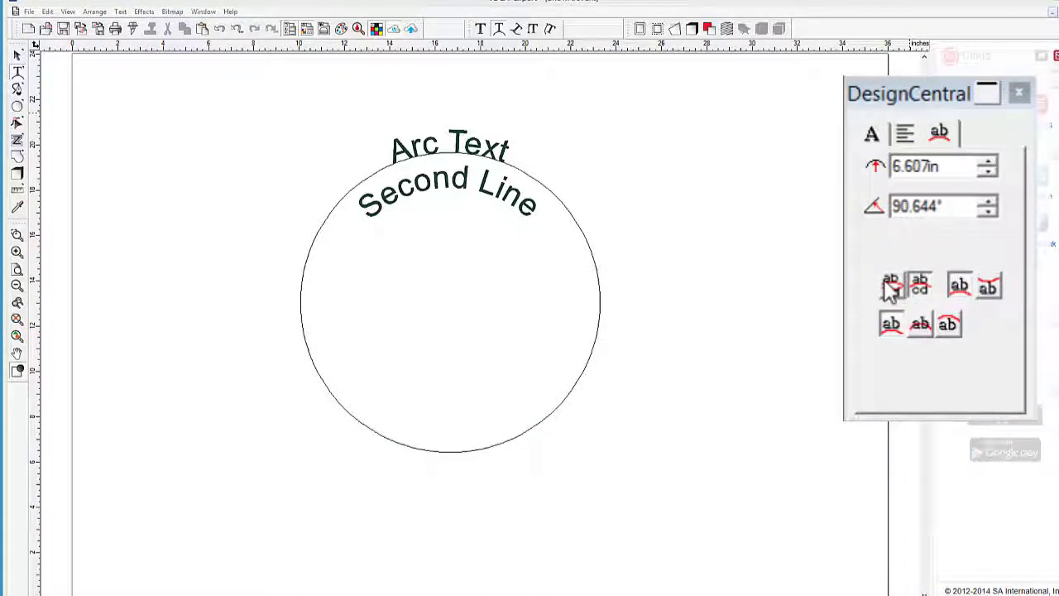
pyautogui.click(891, 285)
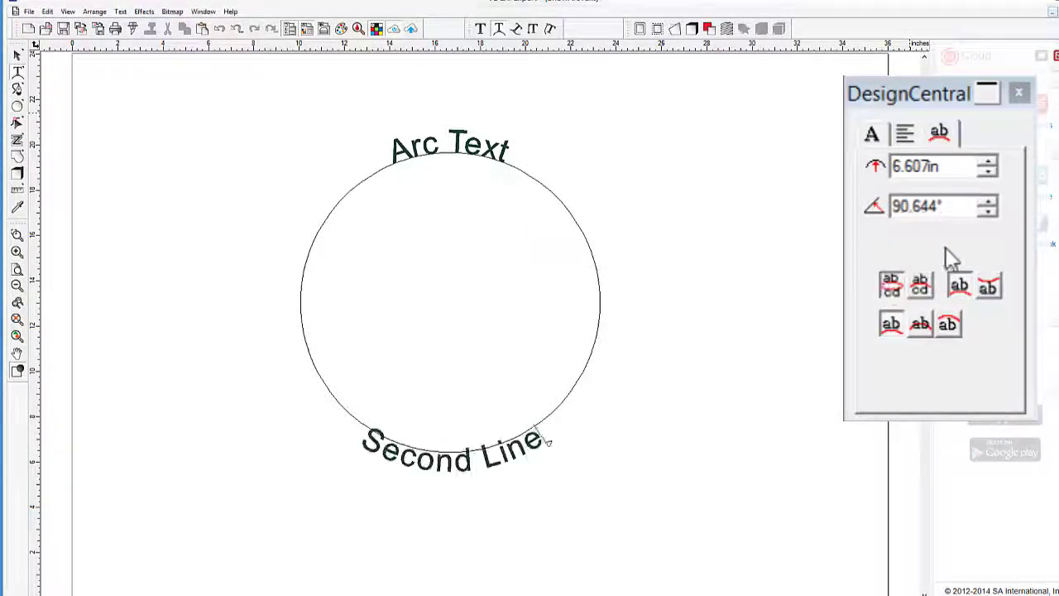
# - Nudge the arc radius and angle, ending with radius 6.607 in and angle 89.943°
pyautogui.click(989, 163)
pyautogui.click(989, 163)
pyautogui.click(989, 163)
pyautogui.click(989, 163)
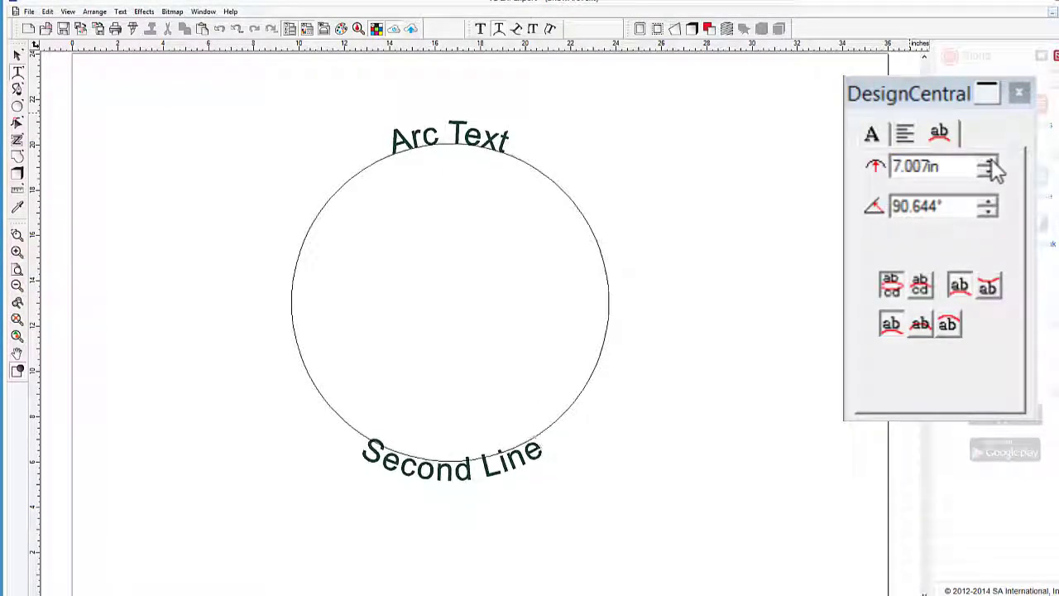
pyautogui.click(988, 171)
pyautogui.click(988, 172)
pyautogui.click(989, 171)
pyautogui.click(988, 171)
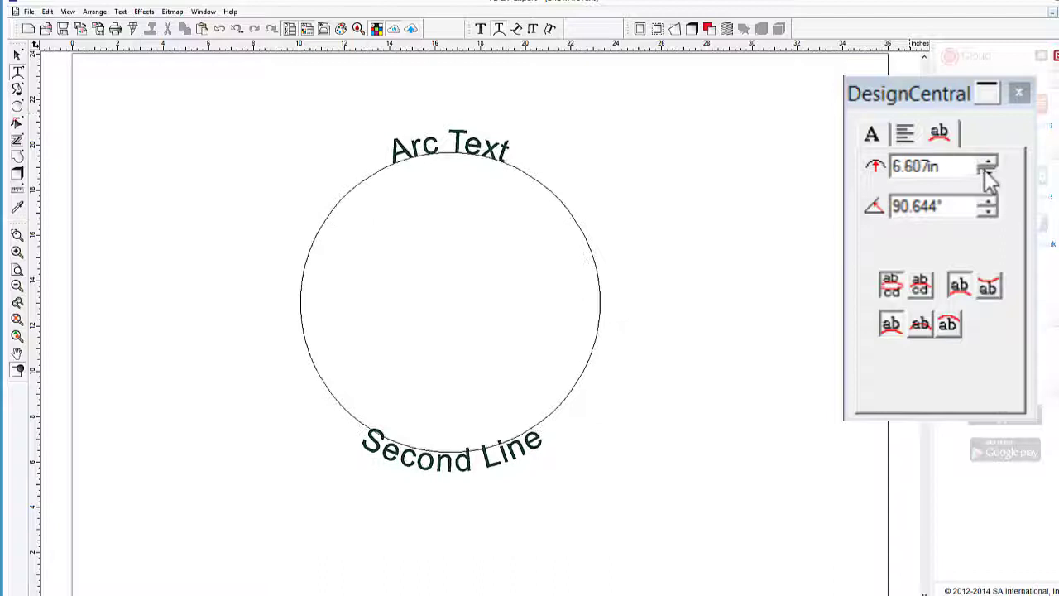
pyautogui.click(987, 201)
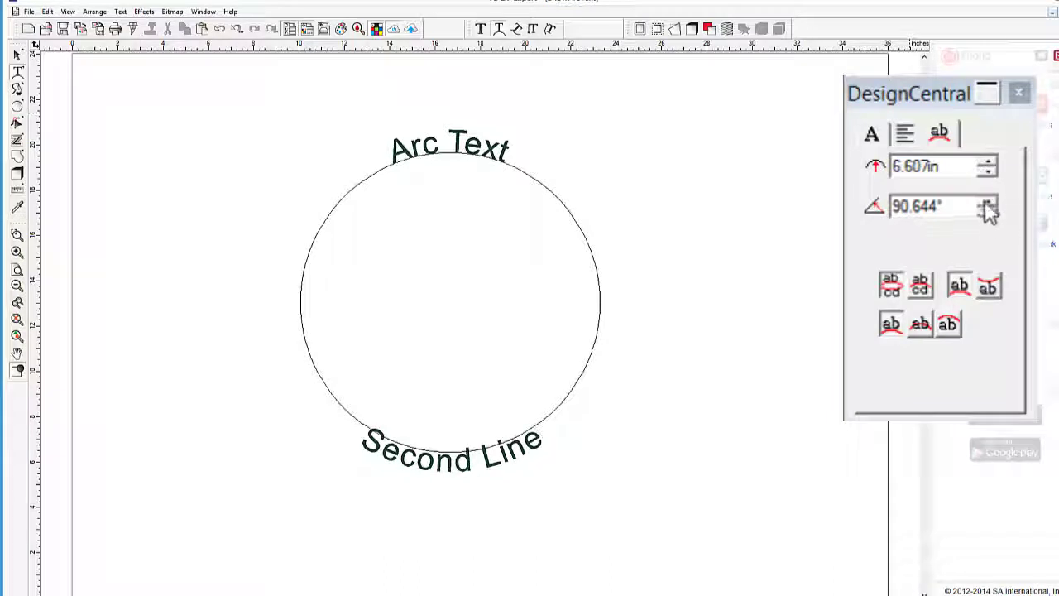
pyautogui.click(988, 201)
pyautogui.click(988, 201)
pyautogui.click(988, 201)
pyautogui.moveTo(987, 202); pyautogui.dragTo(988, 202)
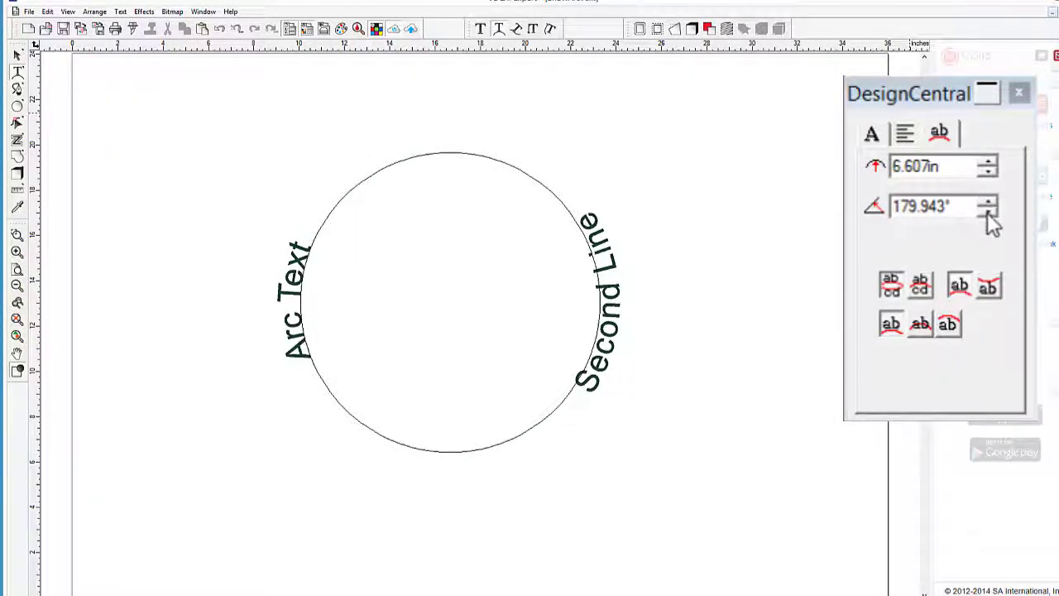
pyautogui.moveTo(989, 215); pyautogui.dragTo(989, 213)
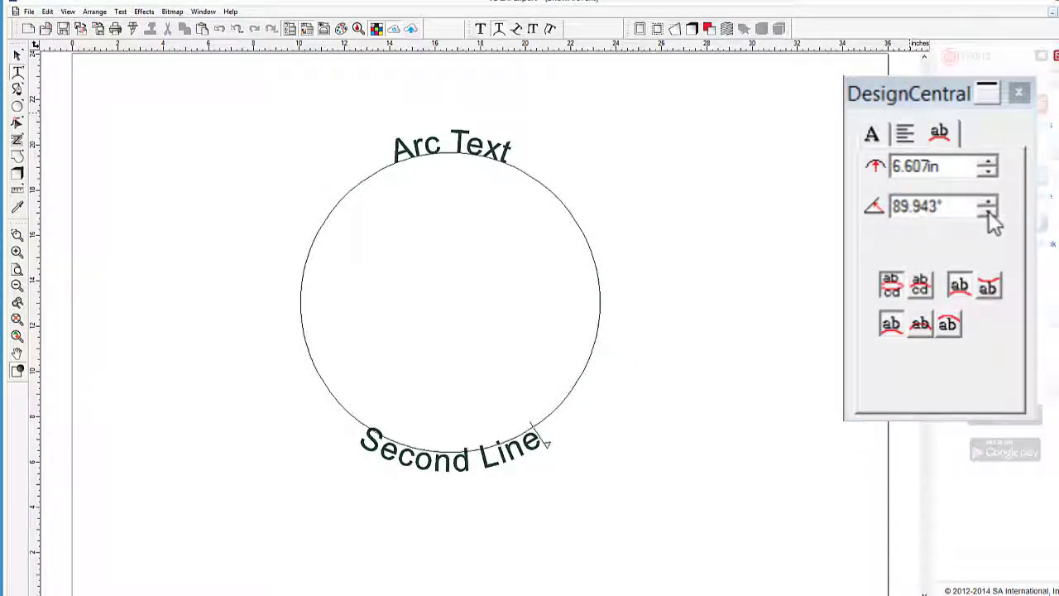
pyautogui.moveTo(392, 157); pyautogui.dragTo(520, 163)
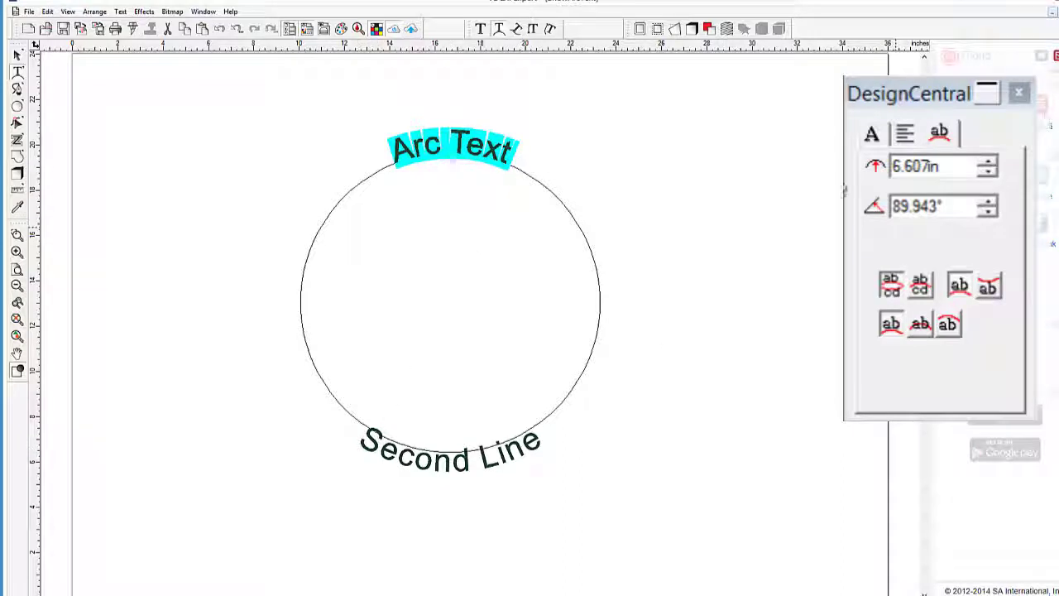
# - Set Arc Text to Arial Black at 1.300 in
pyautogui.click(873, 135)
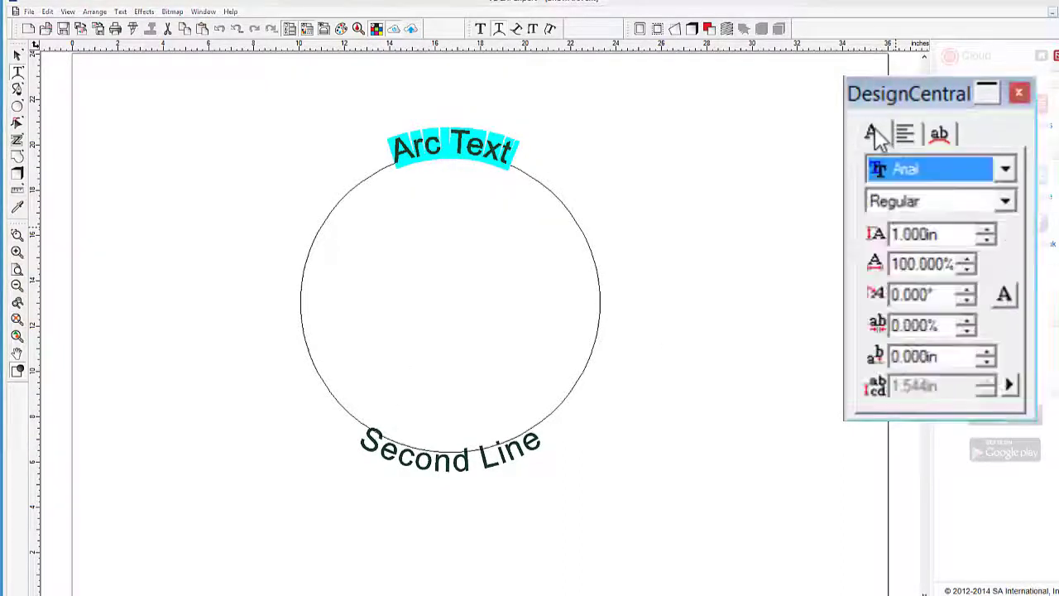
pyautogui.click(1005, 170)
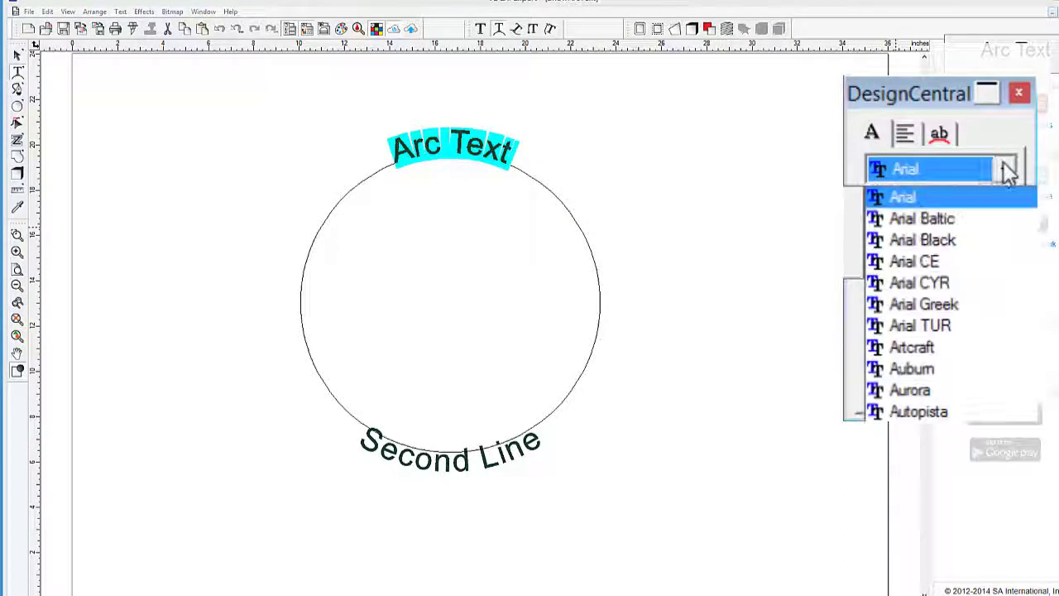
pyautogui.click(970, 239)
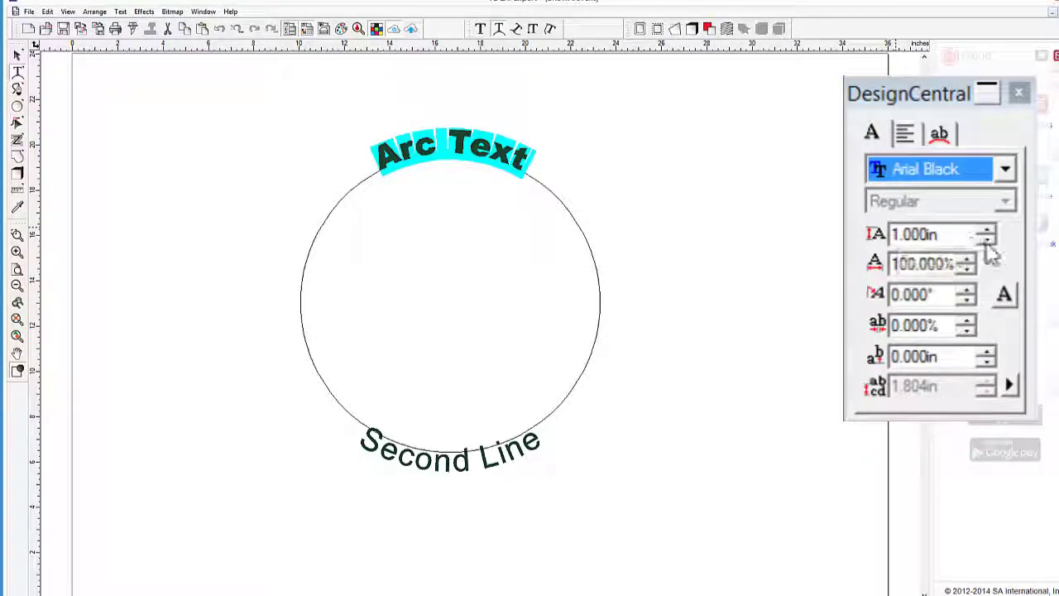
pyautogui.click(988, 230)
pyautogui.click(987, 230)
pyautogui.click(988, 231)
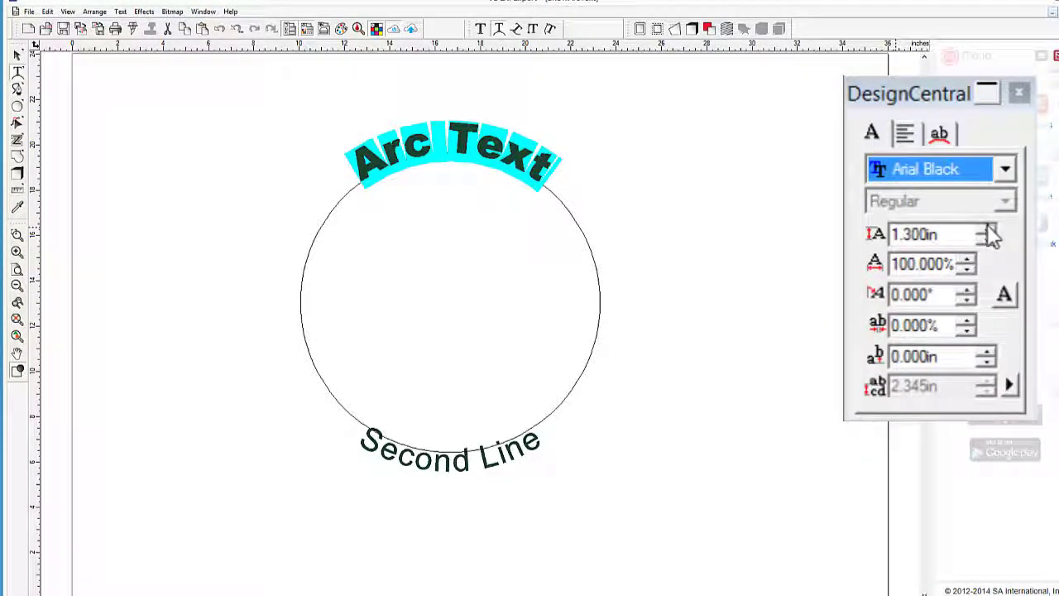
# - Centre-align Arc Text on the top of the circle
pyautogui.click(906, 135)
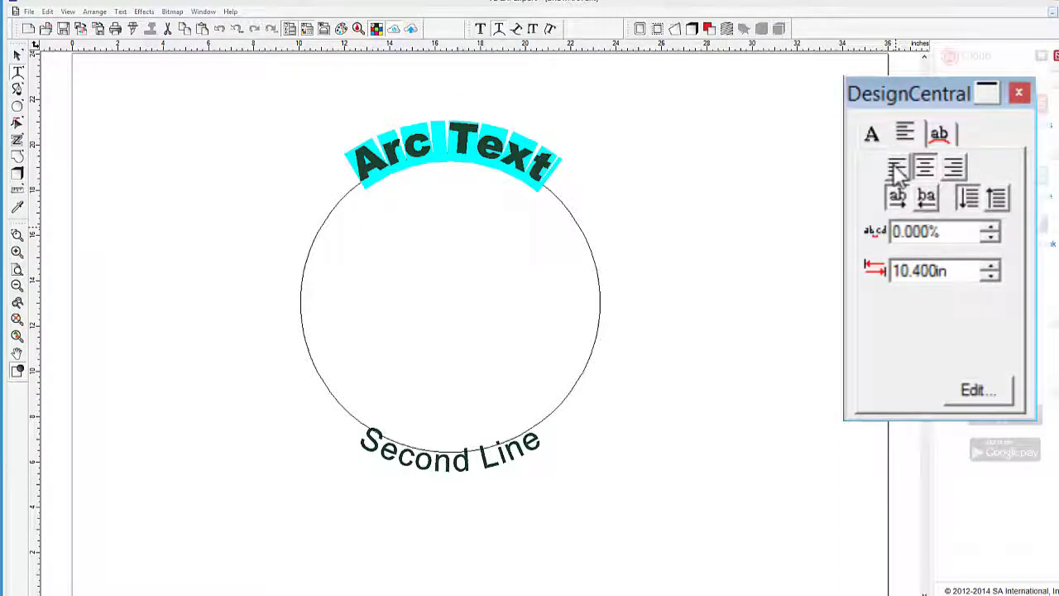
pyautogui.click(898, 168)
pyautogui.click(956, 169)
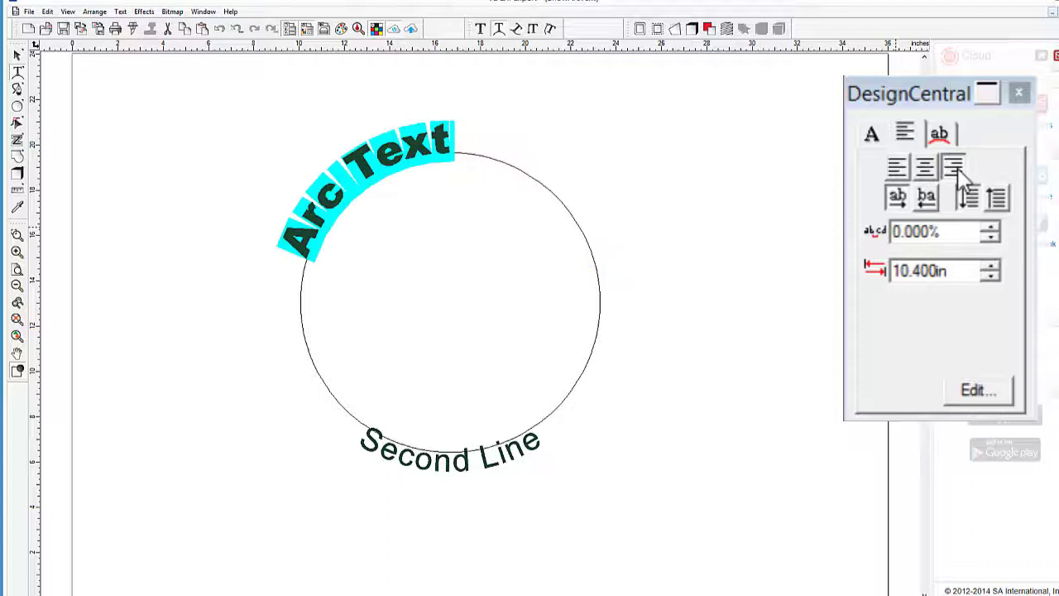
pyautogui.click(921, 168)
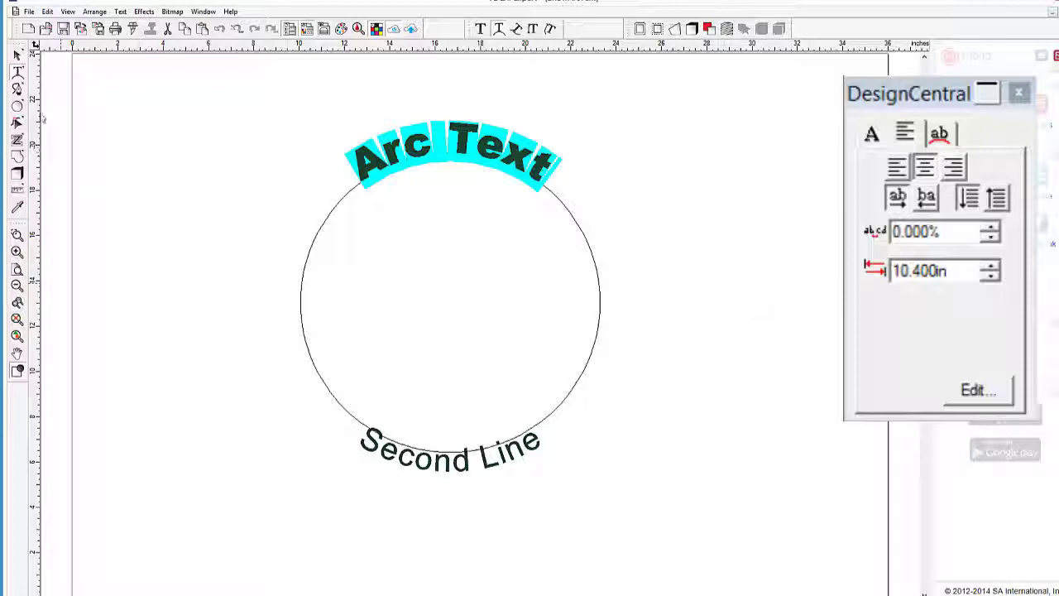
# - Switch to the Grand Canyon document and draw an arc-text circle from the badge centre to the yellow ring
pyautogui.click(203, 12)
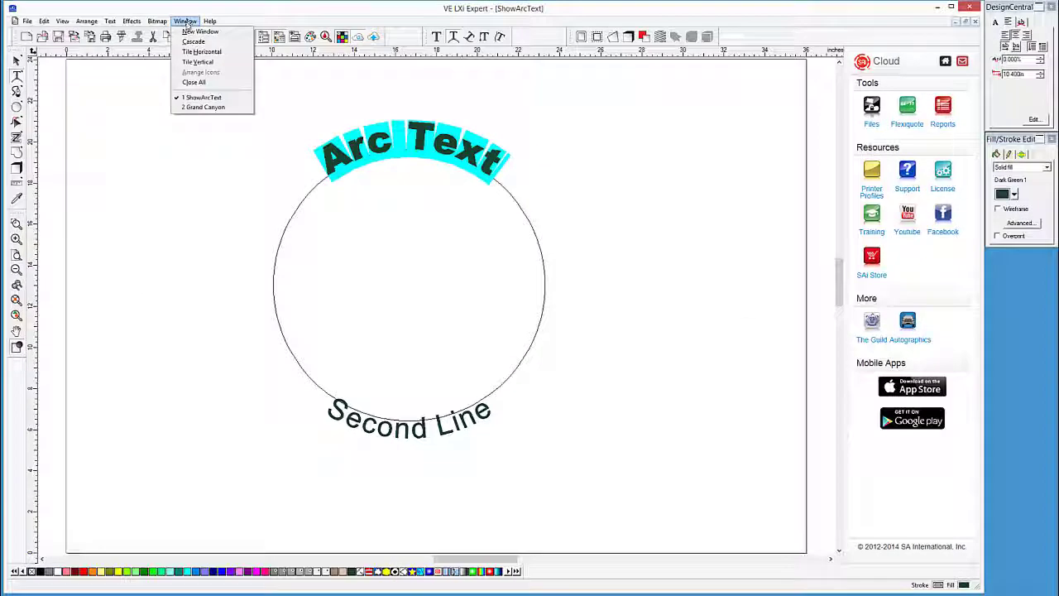
pyautogui.click(206, 107)
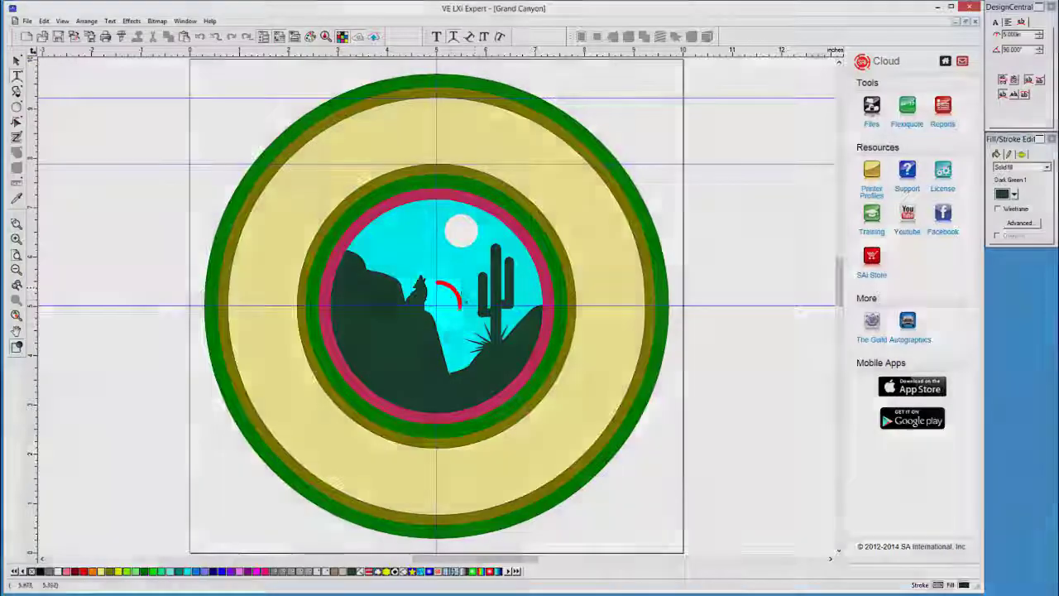
pyautogui.click(435, 305)
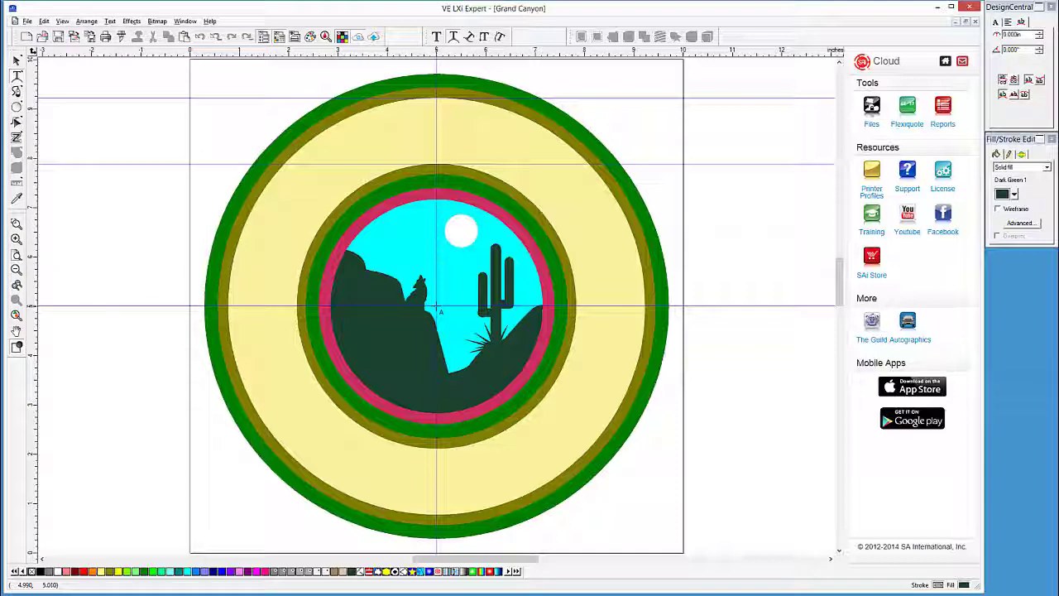
pyautogui.moveTo(436, 304); pyautogui.dragTo(441, 163)
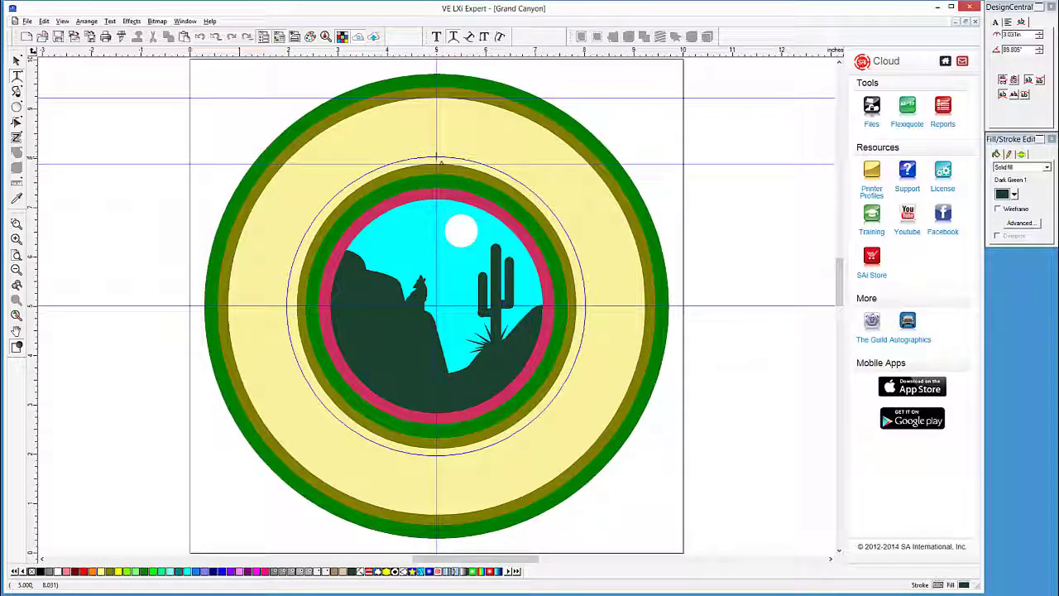
pyautogui.moveTo(439, 161); pyautogui.dragTo(440, 162)
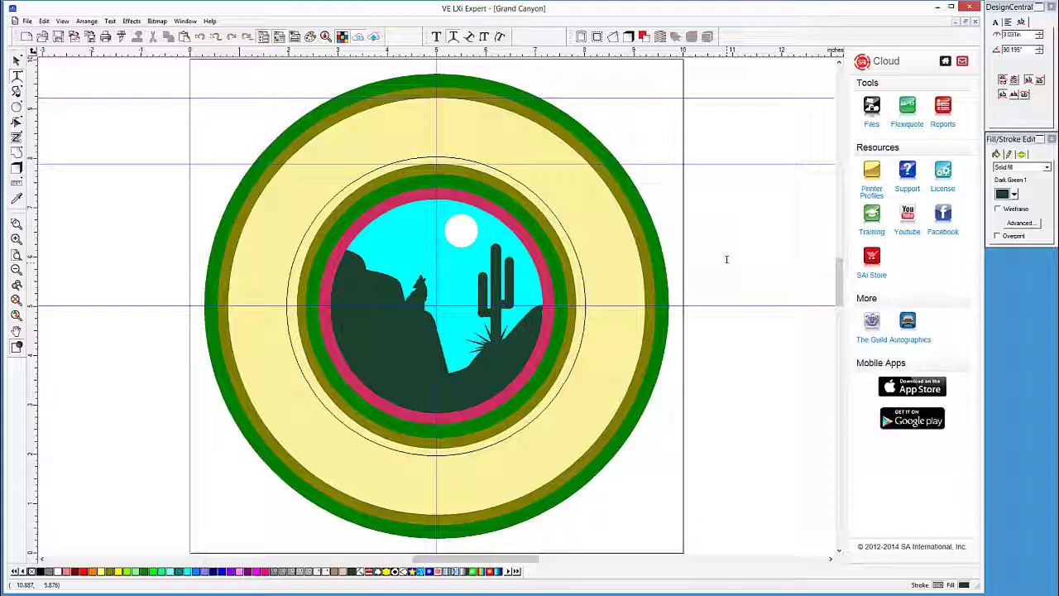
# - Type 'Grand Canyon' for the top arc and 'Arizona' for the bottom, then finish editing
pyautogui.write('Grand Canyon')
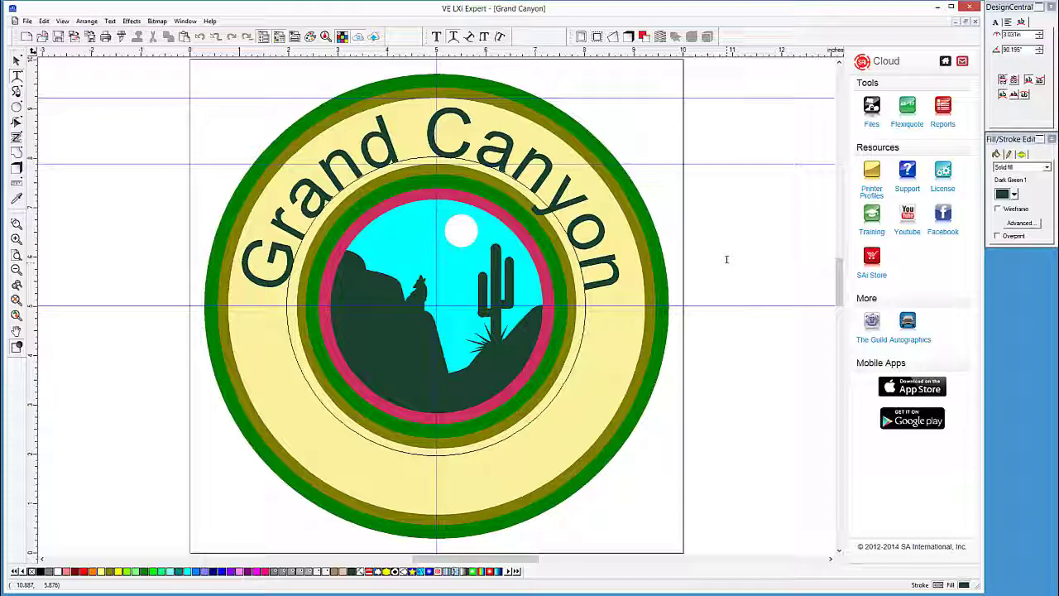
pyautogui.write('Arizo')
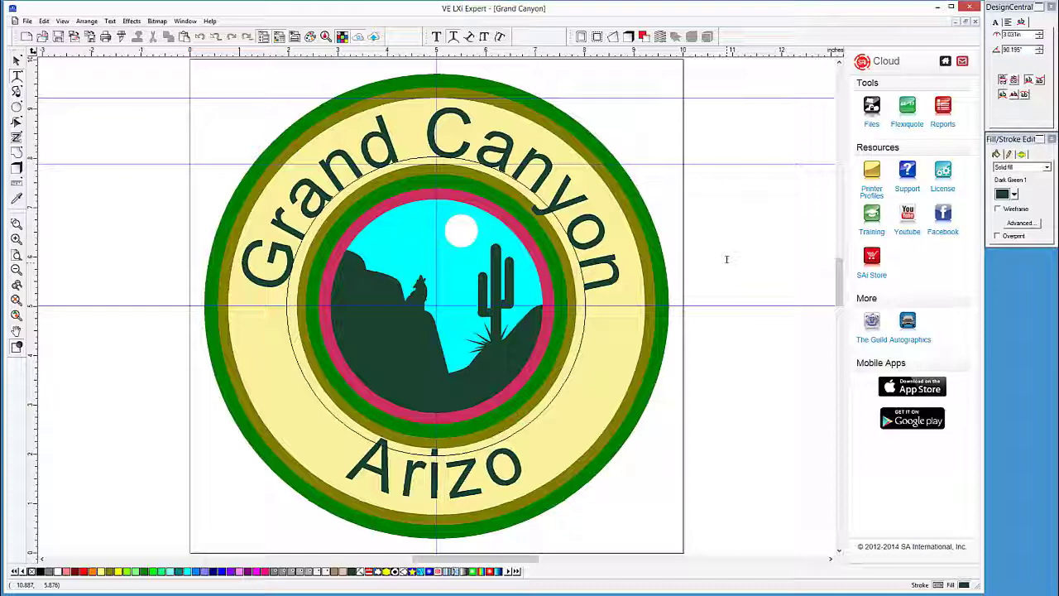
pyautogui.write('na')
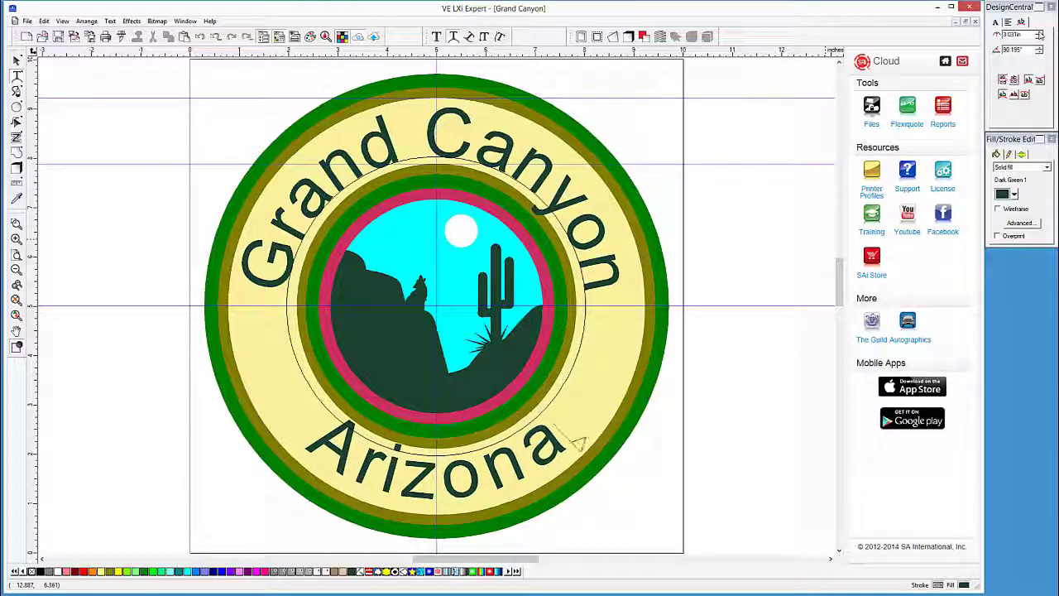
pyautogui.click(580, 445)
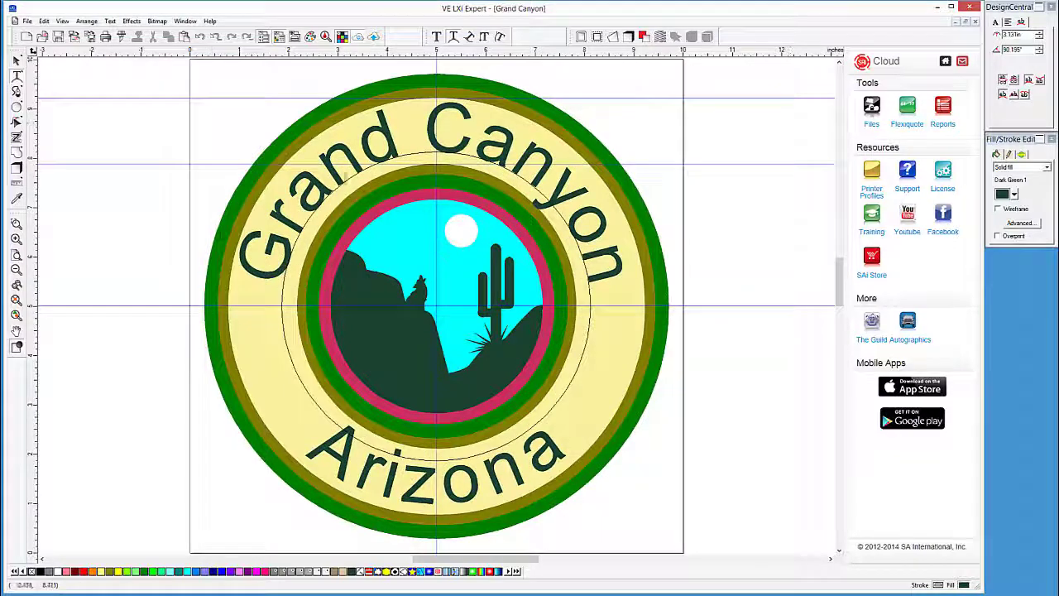
# - Set the Grand Canyon and Arizona arc text to Compacta Black BT at 0.800in
pyautogui.moveTo(248, 279); pyautogui.dragTo(621, 287)
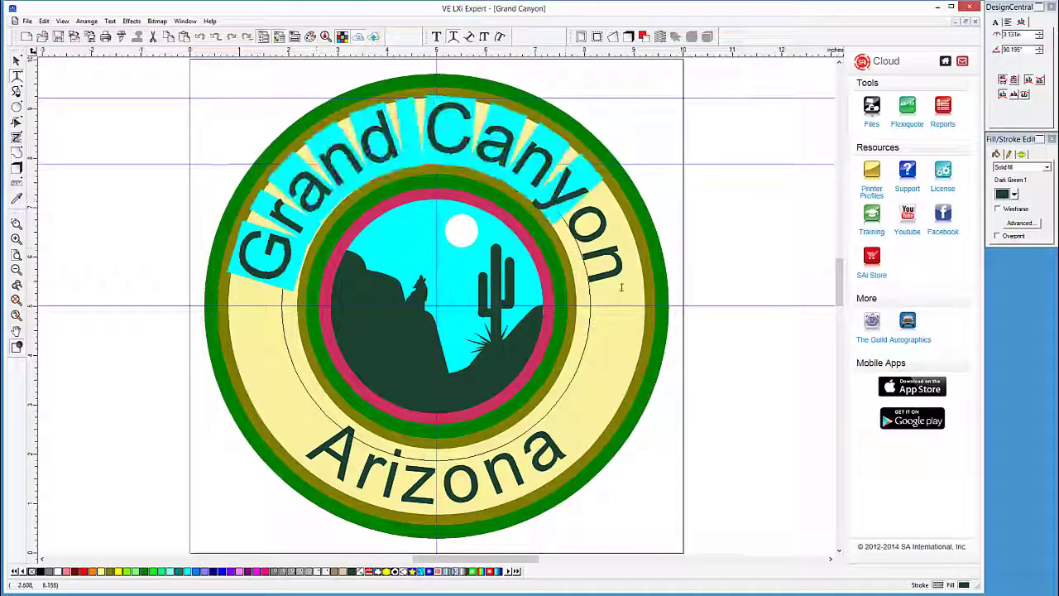
pyautogui.hotkey('ctrl', 'a')
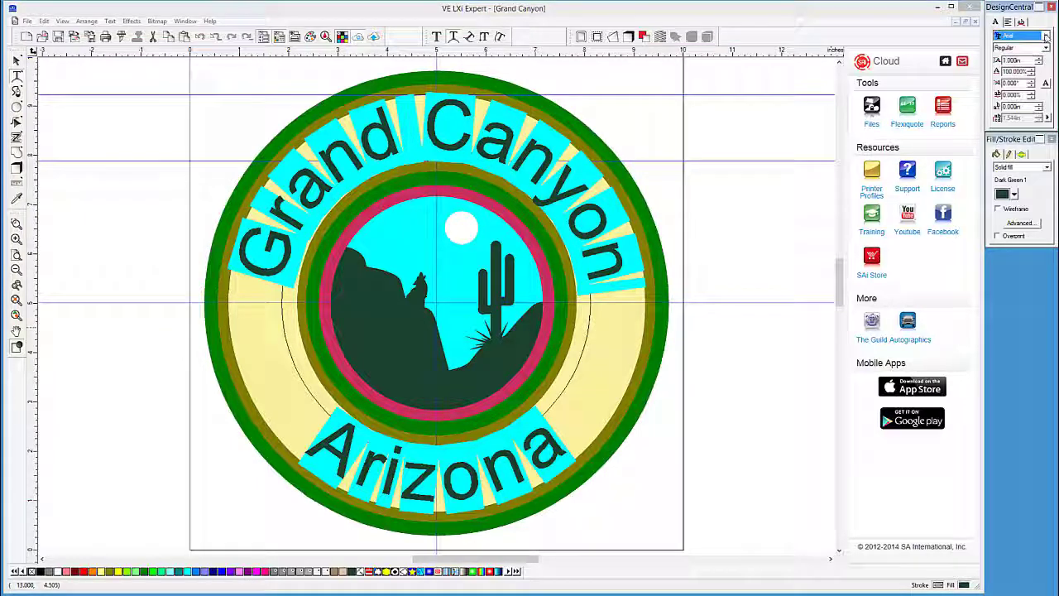
pyautogui.click(1046, 36)
pyautogui.scroll(-5, 1024, 124)
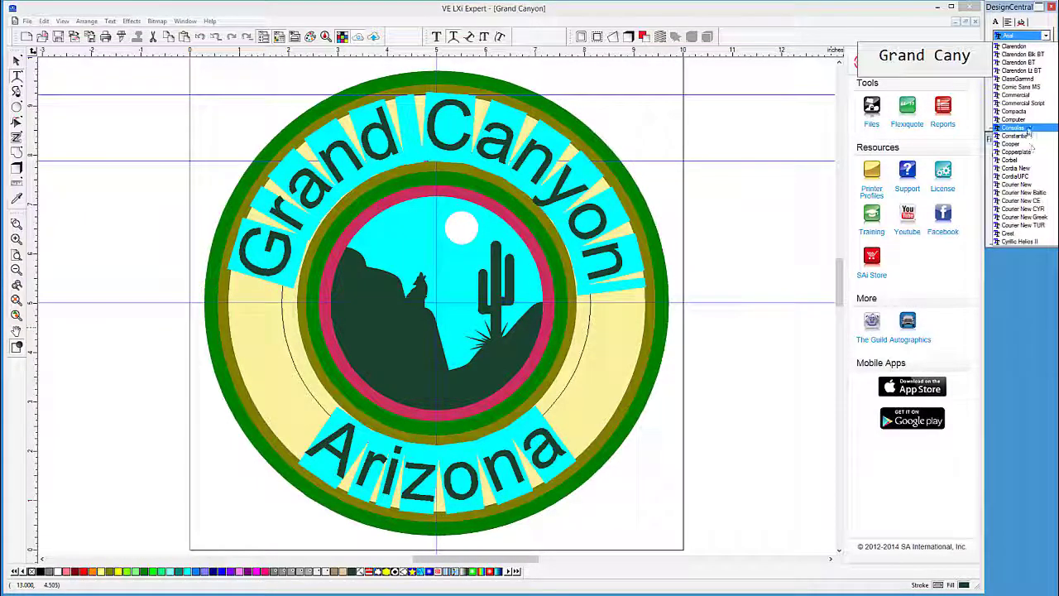
pyautogui.click(1024, 116)
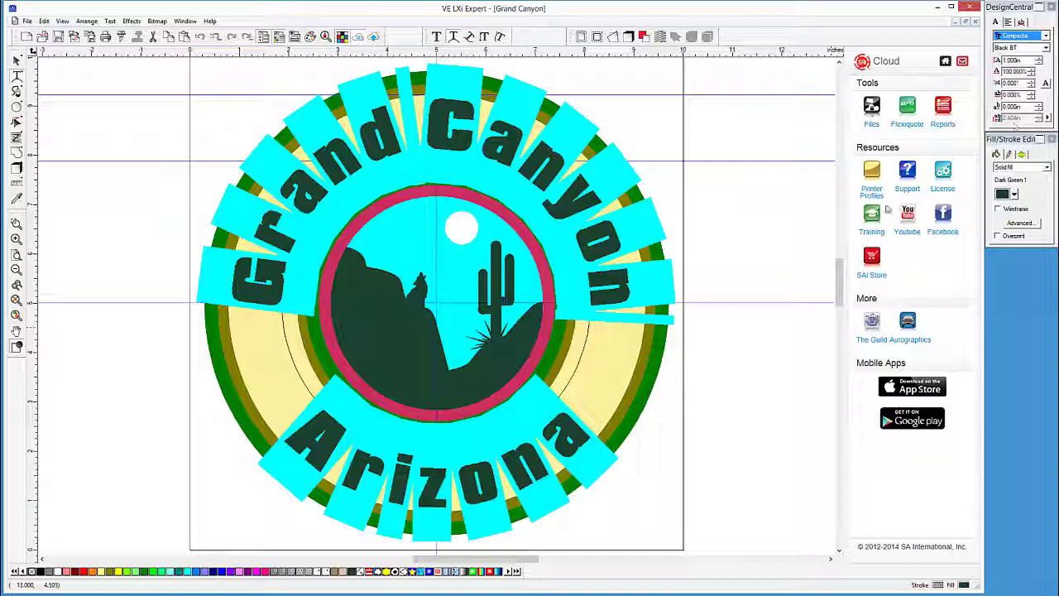
pyautogui.click(1039, 64)
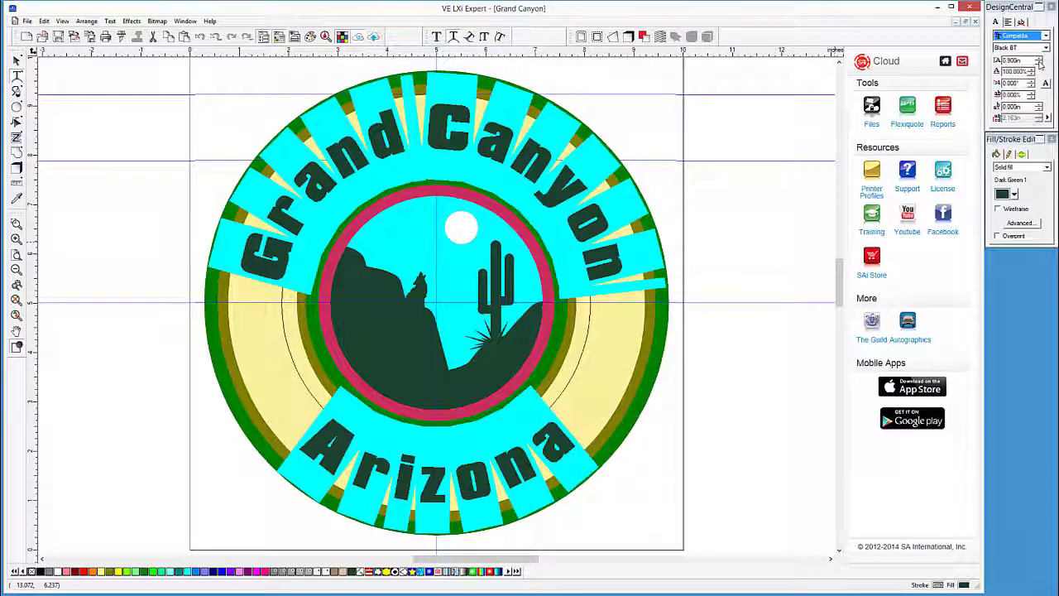
pyautogui.click(1040, 63)
pyautogui.click(1040, 65)
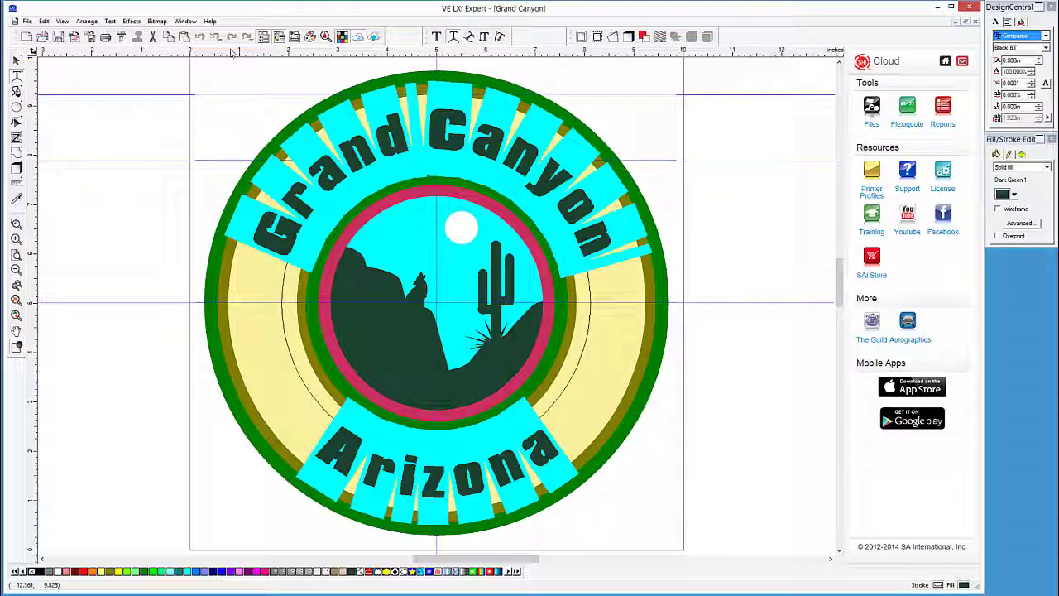
pyautogui.click(17, 60)
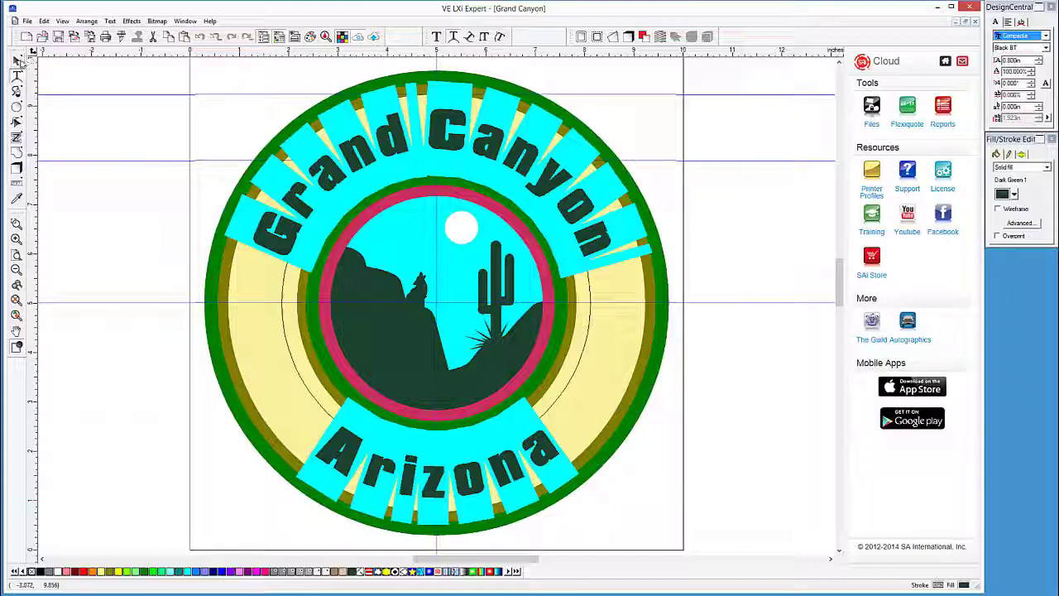
# - Exit text editing and switch to the ShowArcText document
pyautogui.hotkey('ctrl', 'z')
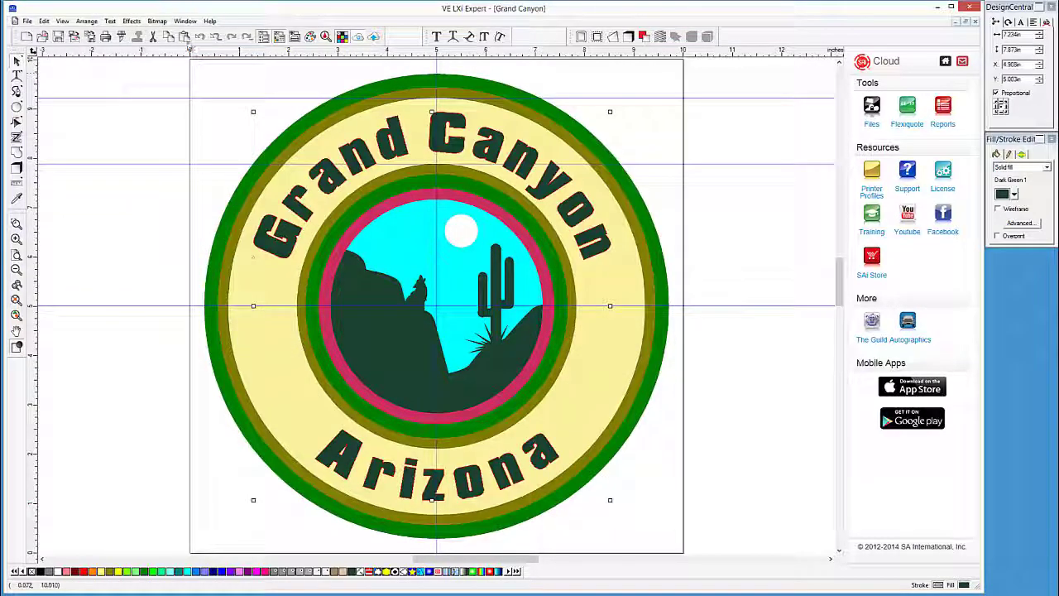
pyautogui.click(185, 21)
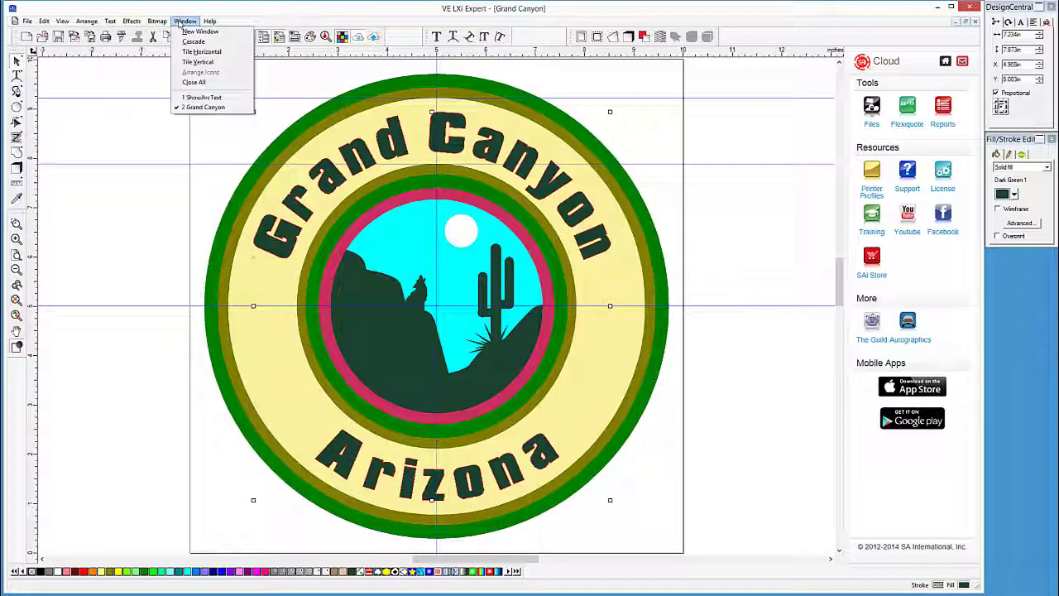
pyautogui.click(190, 98)
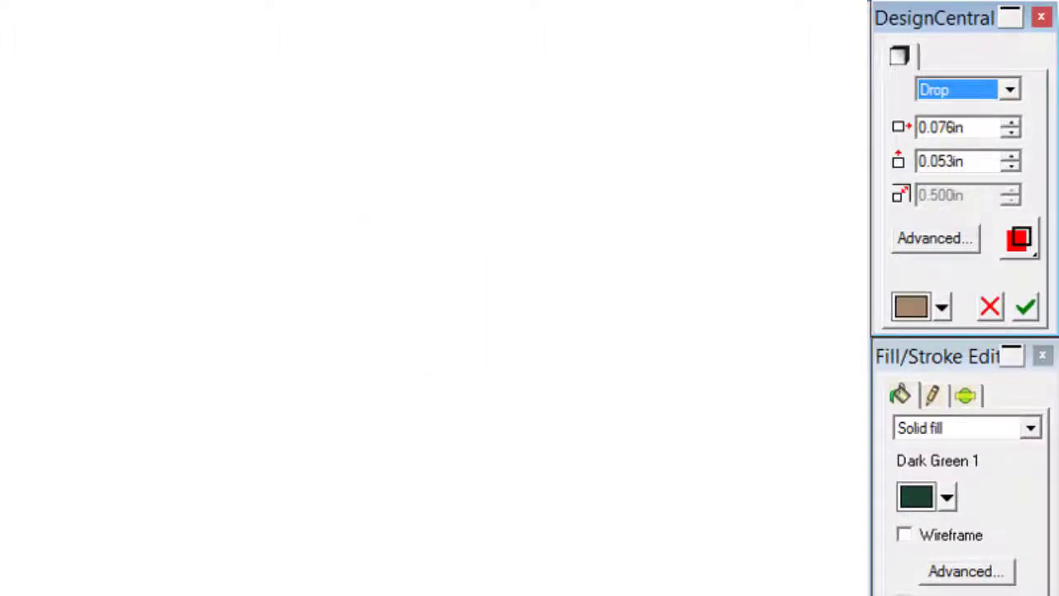
# - Preview Block and then Perspective shadow styles on the arc text before returning to Drop
pyautogui.click(1009, 90)
pyautogui.click(987, 133)
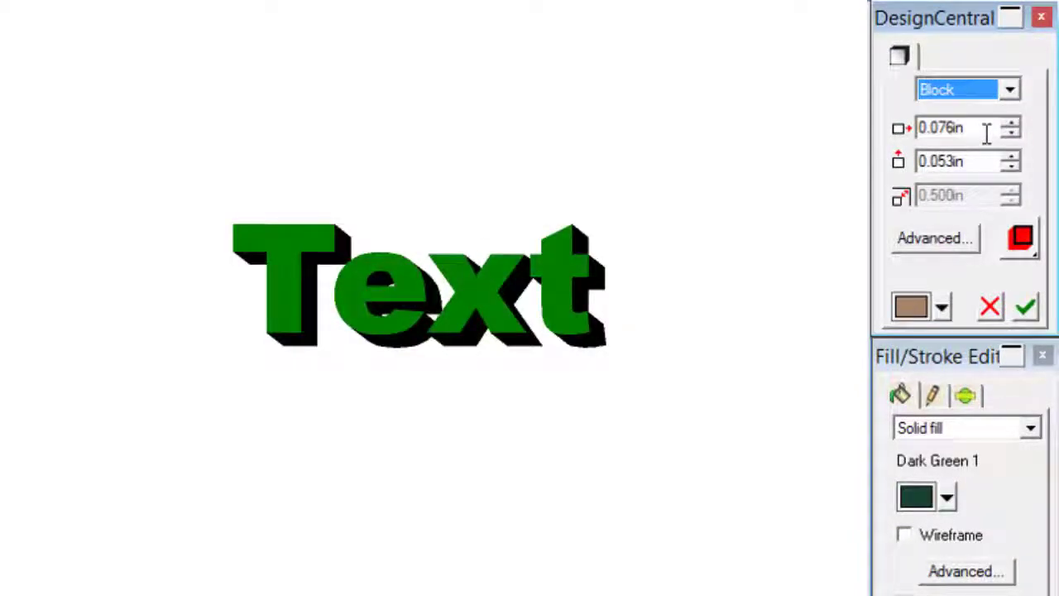
pyautogui.click(1011, 91)
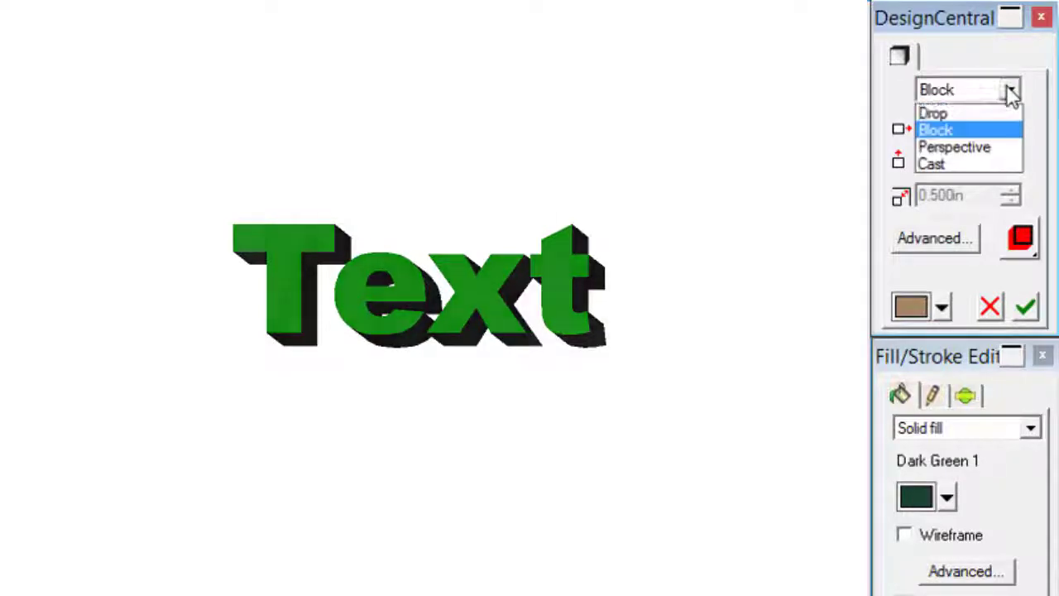
pyautogui.click(982, 149)
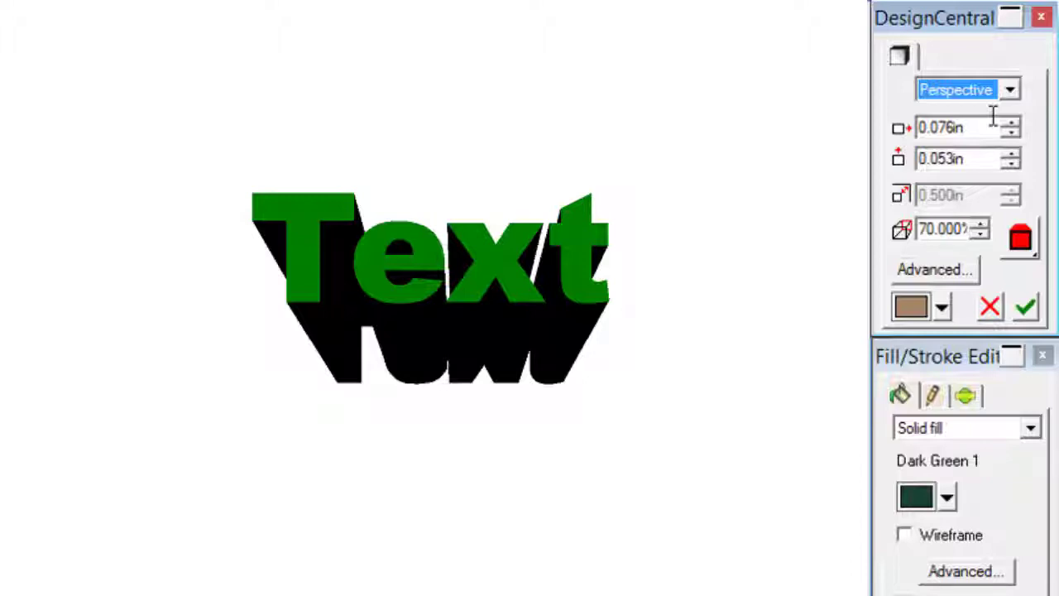
pyautogui.click(1011, 89)
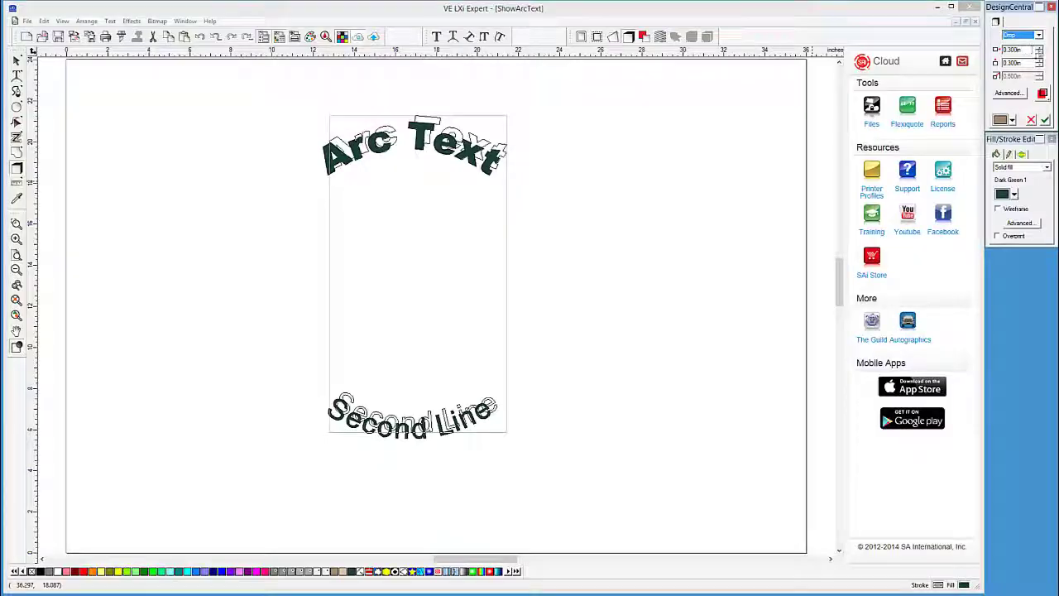
# - Adjust the drop shadow offsets and colour the shadow Autumn Gold
pyautogui.click(1040, 48)
pyautogui.click(1041, 48)
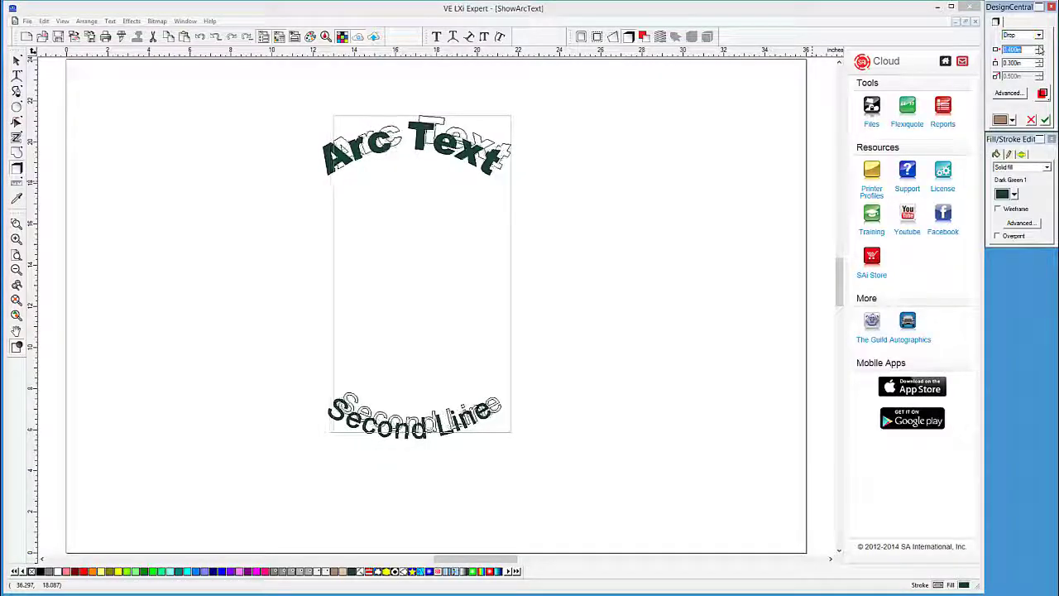
pyautogui.click(1040, 52)
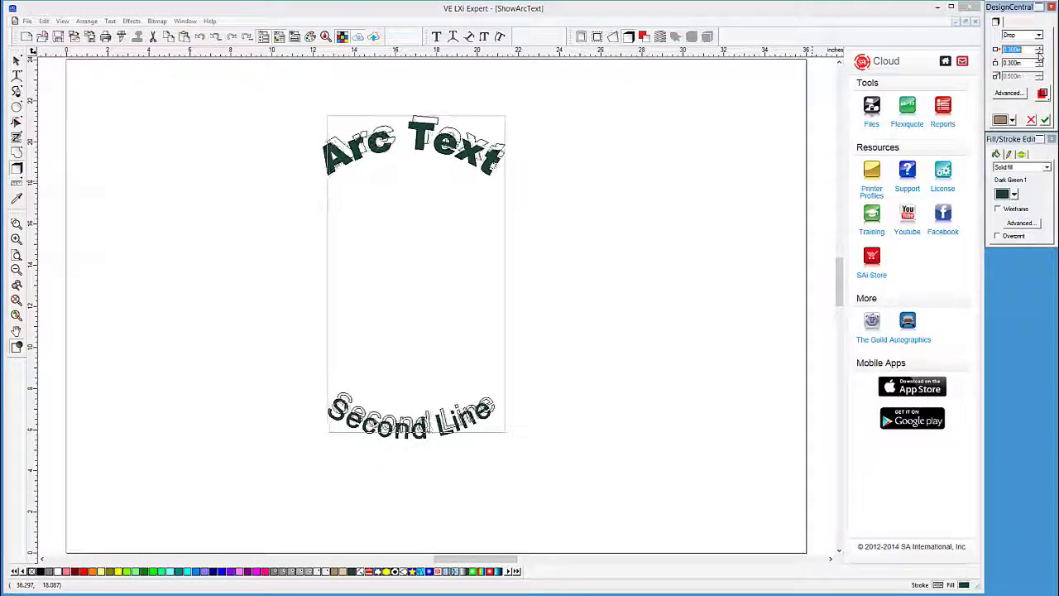
pyautogui.click(1040, 66)
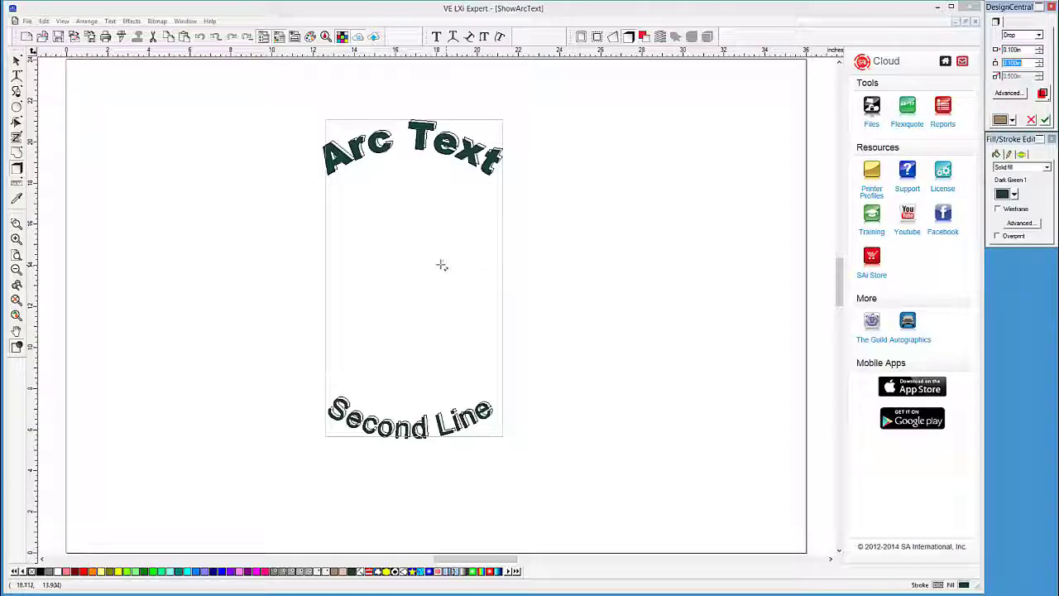
pyautogui.moveTo(441, 265)
pyautogui.mouseDown()
pyautogui.moveTo(473, 260)
pyautogui.moveTo(450, 269)
pyautogui.mouseUp()
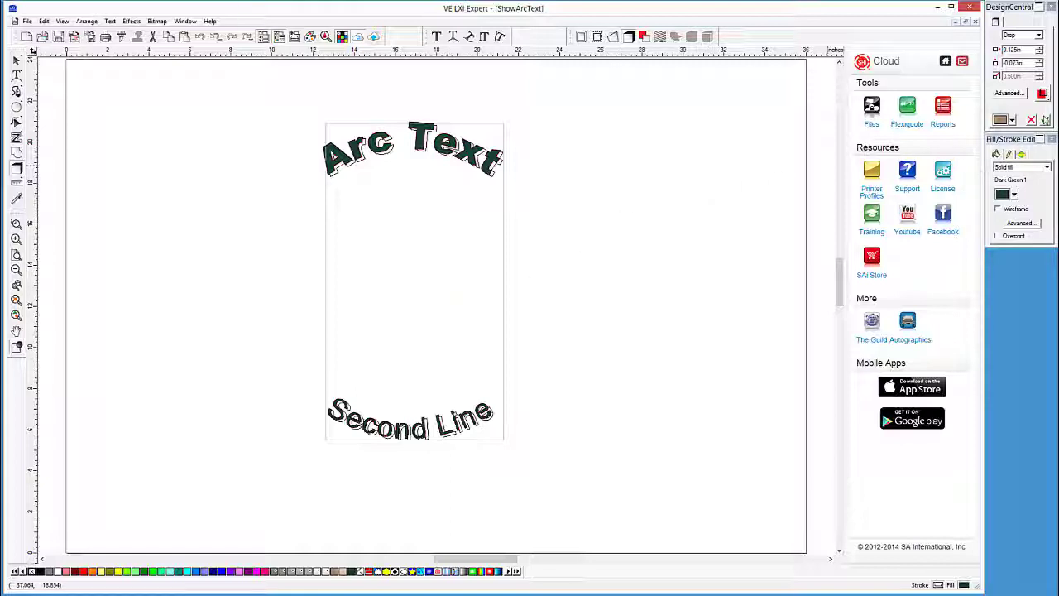
pyautogui.click(1046, 120)
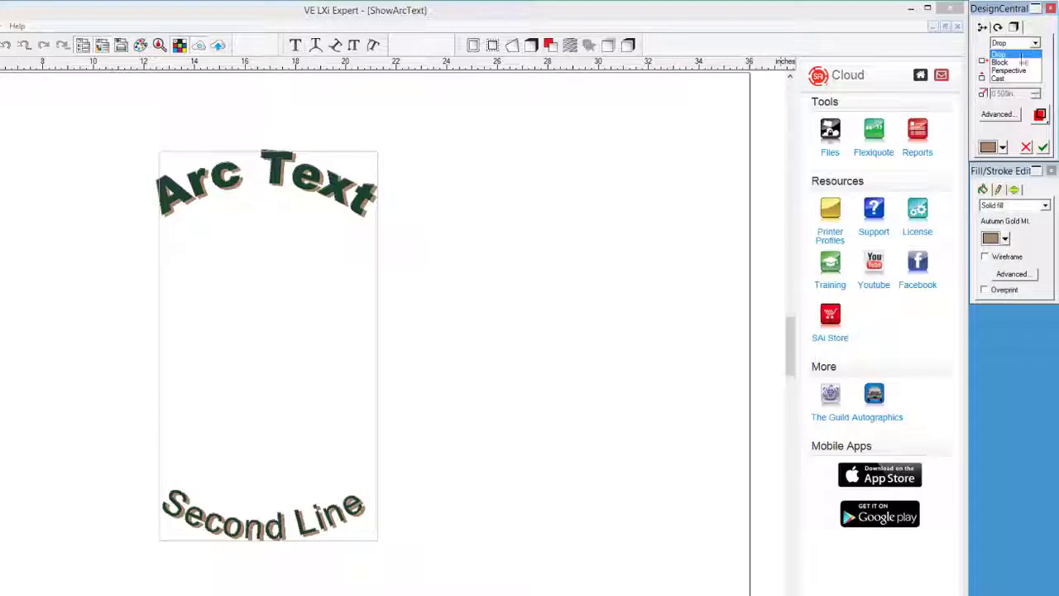
# - Apply a Block shadow stretched to 1.436 in by 0.469 in
pyautogui.click(1016, 51)
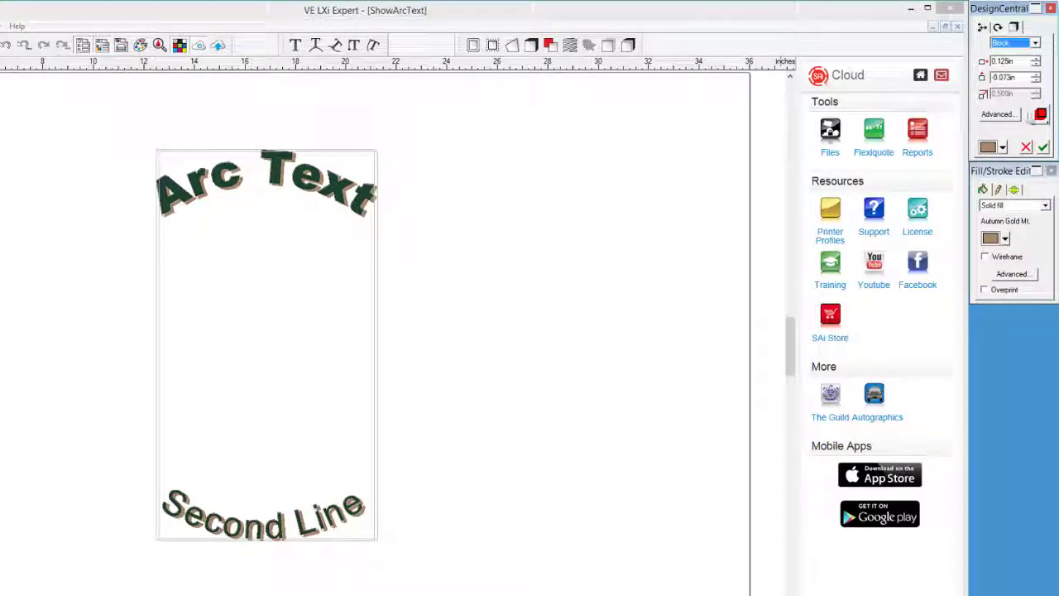
pyautogui.click(346, 287)
pyautogui.moveTo(346, 288); pyautogui.dragTo(383, 298)
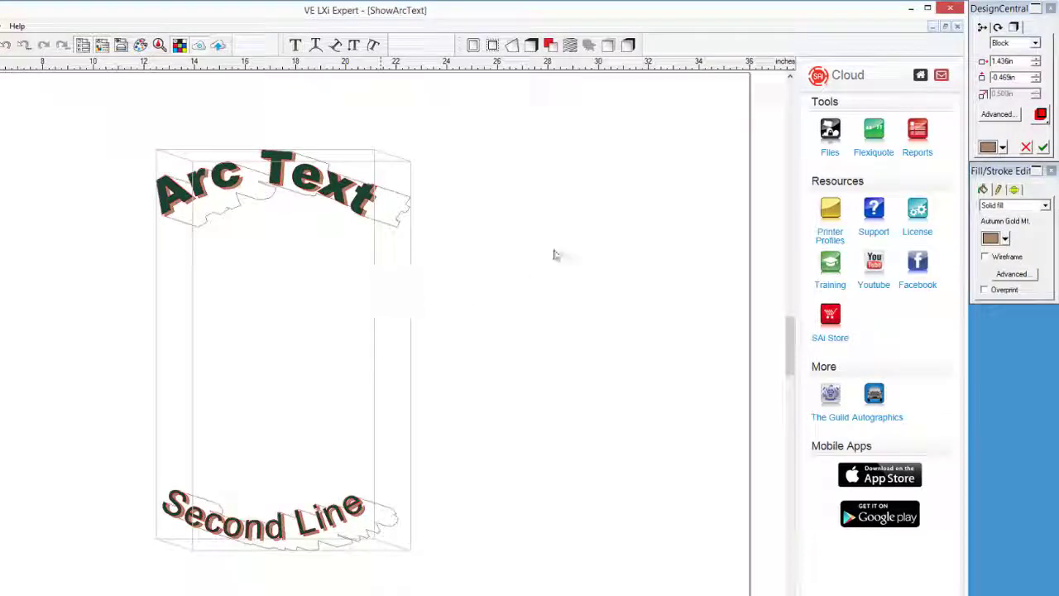
pyautogui.click(1044, 147)
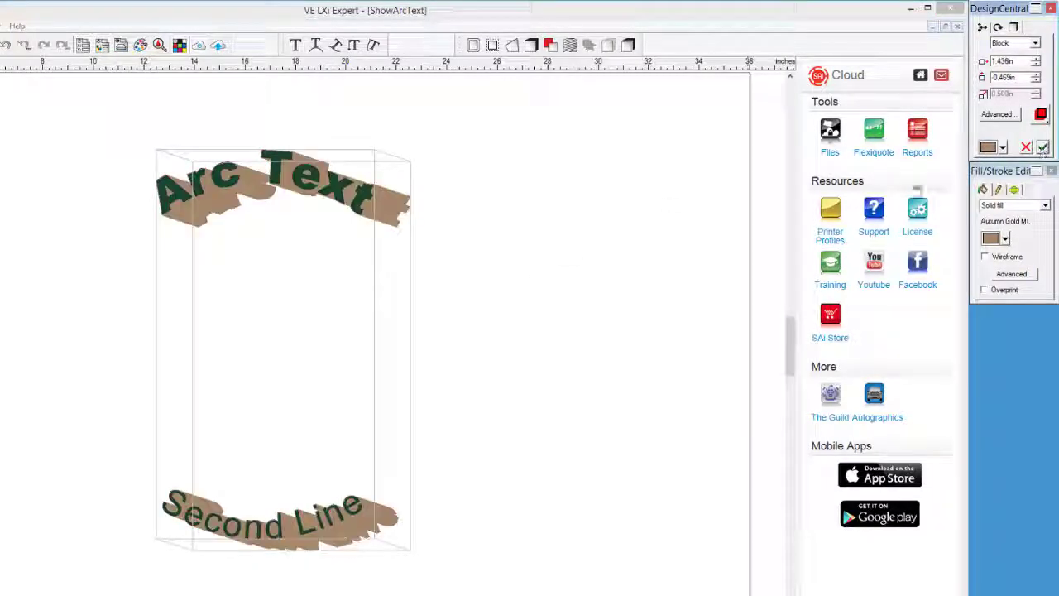
# - Apply a stronger tan perspective shadow offset 0.661 in and -0.222 in to both text lines
pyautogui.press('Down')
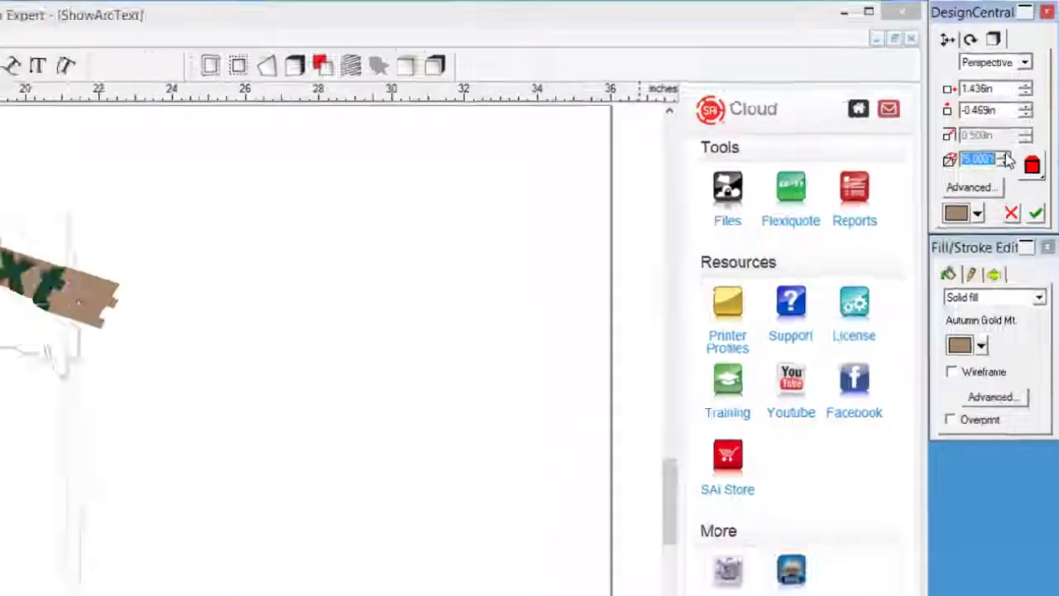
pyautogui.click(977, 266)
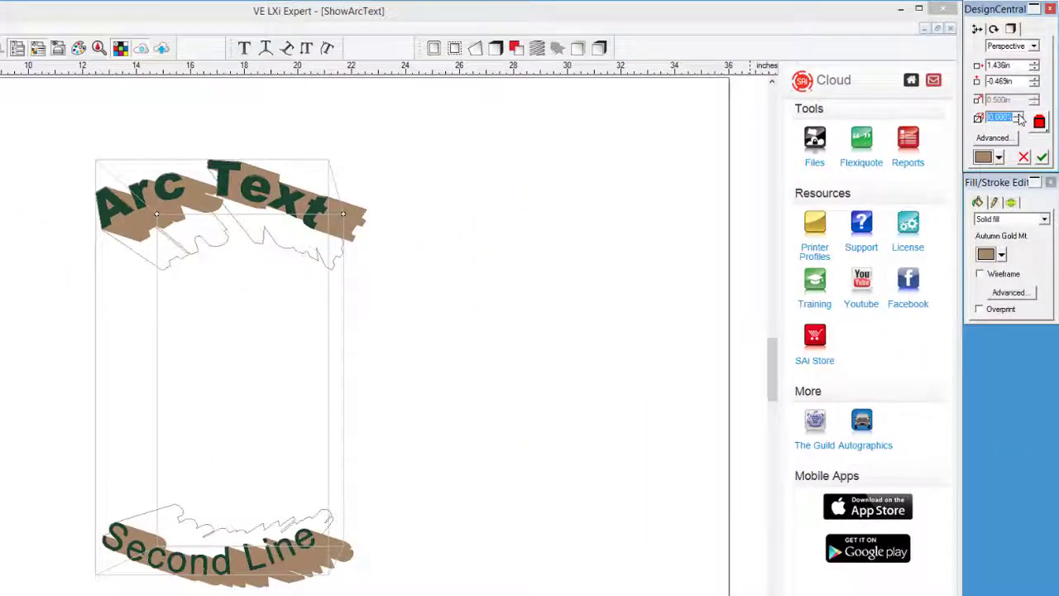
pyautogui.click(1019, 119)
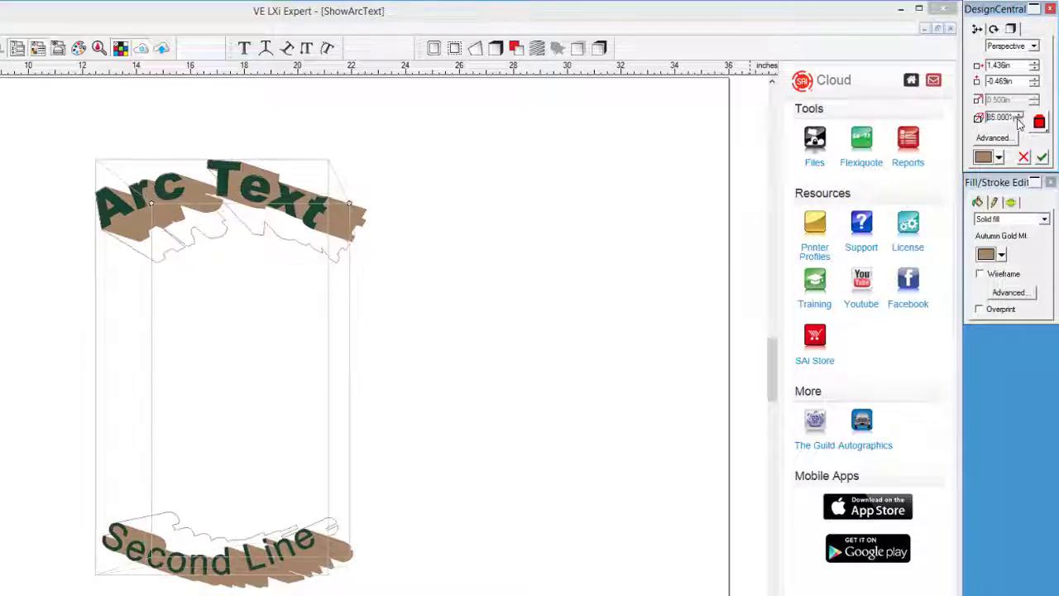
pyautogui.click(1019, 119)
pyautogui.click(1019, 118)
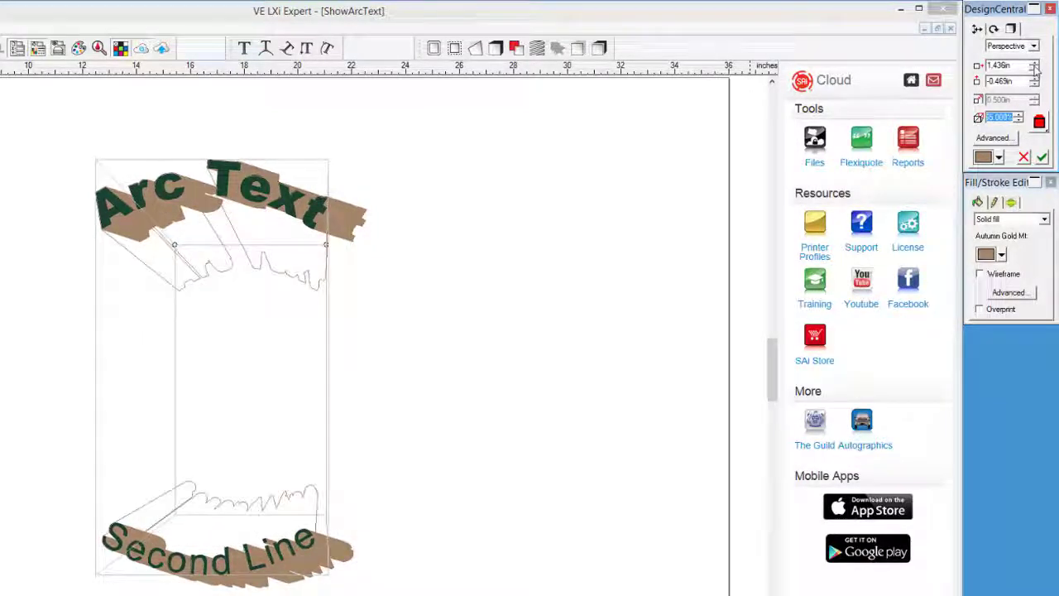
pyautogui.click(1035, 69)
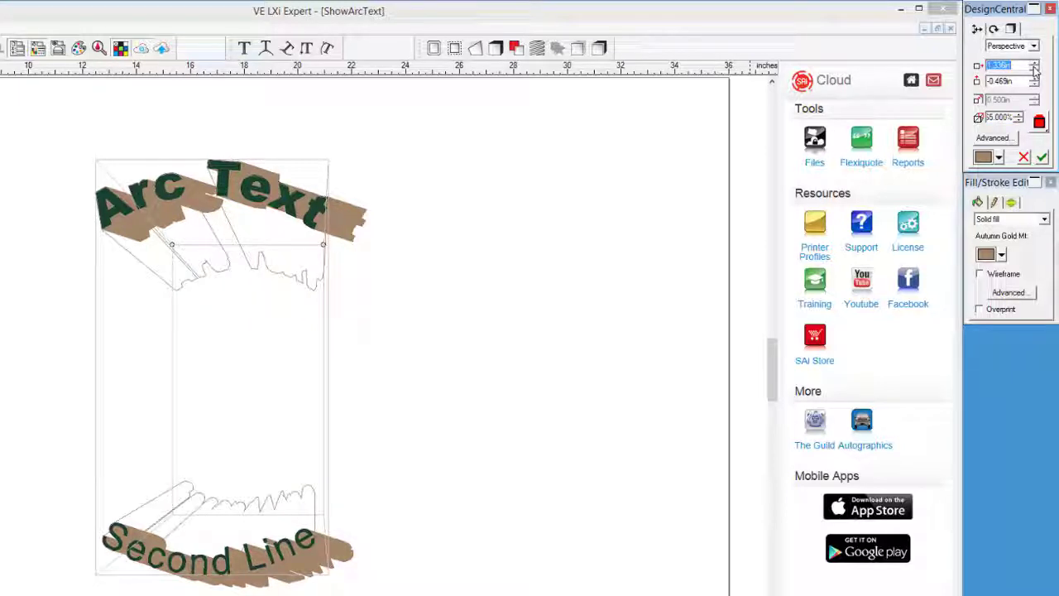
pyautogui.click(1034, 70)
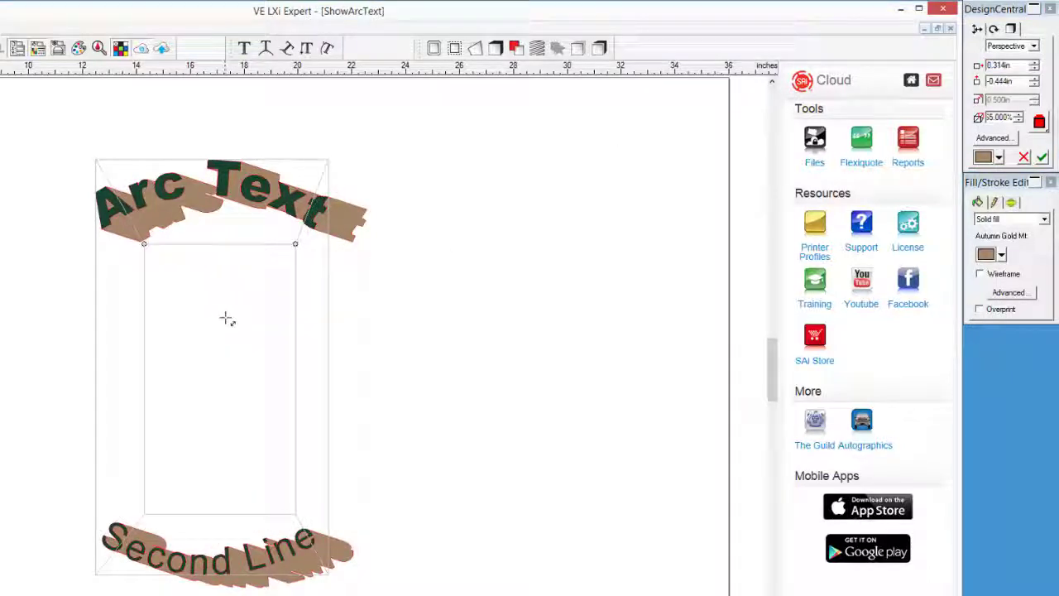
pyautogui.moveTo(228, 321); pyautogui.dragTo(236, 315)
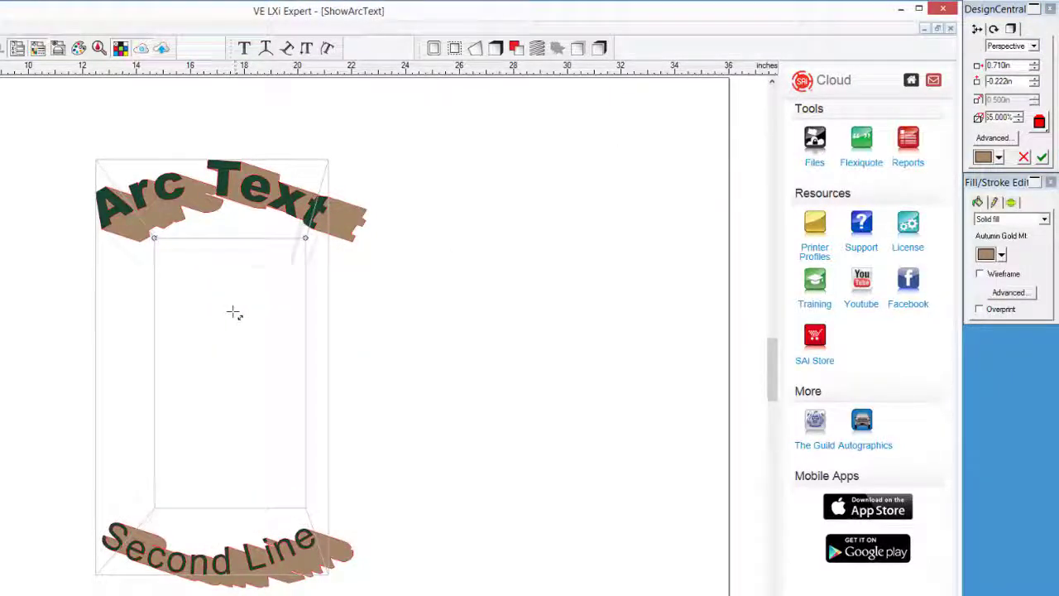
pyautogui.click(1042, 157)
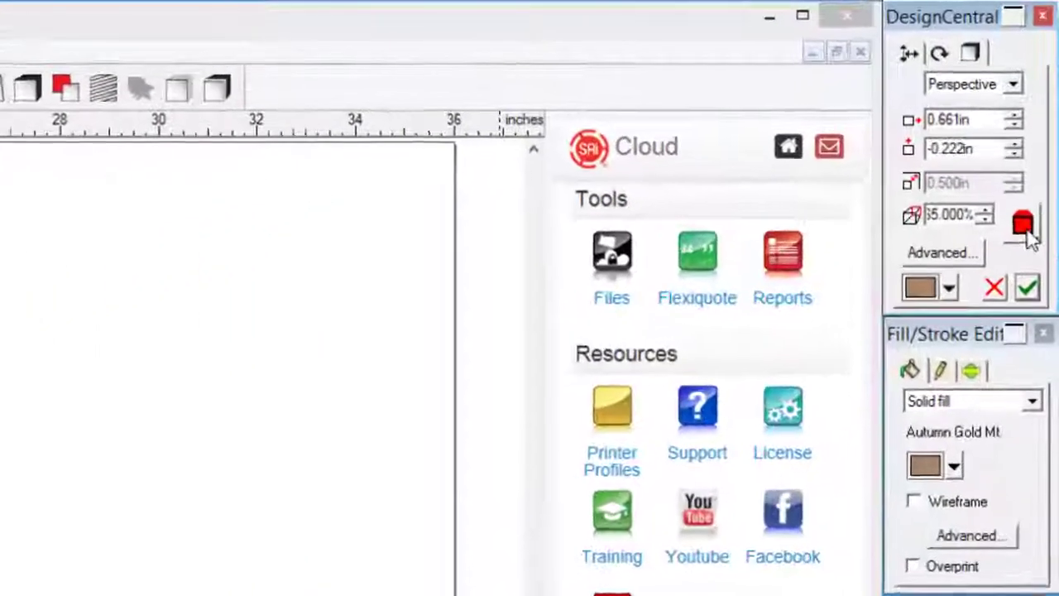
# - Keep the solid extrusion style and separate the shadows from the arc text
pyautogui.click(1040, 121)
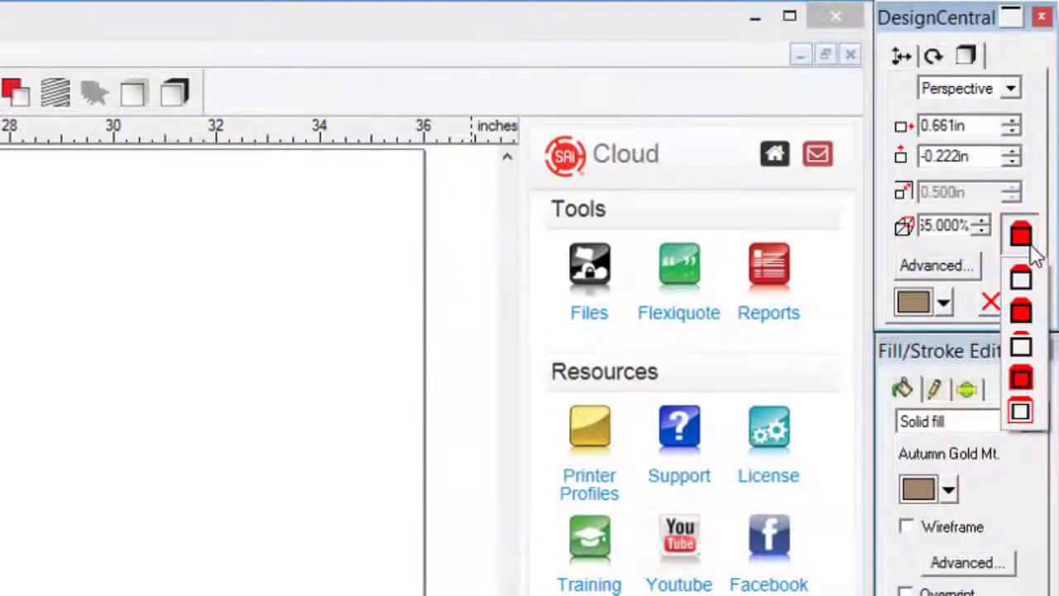
pyautogui.click(1027, 240)
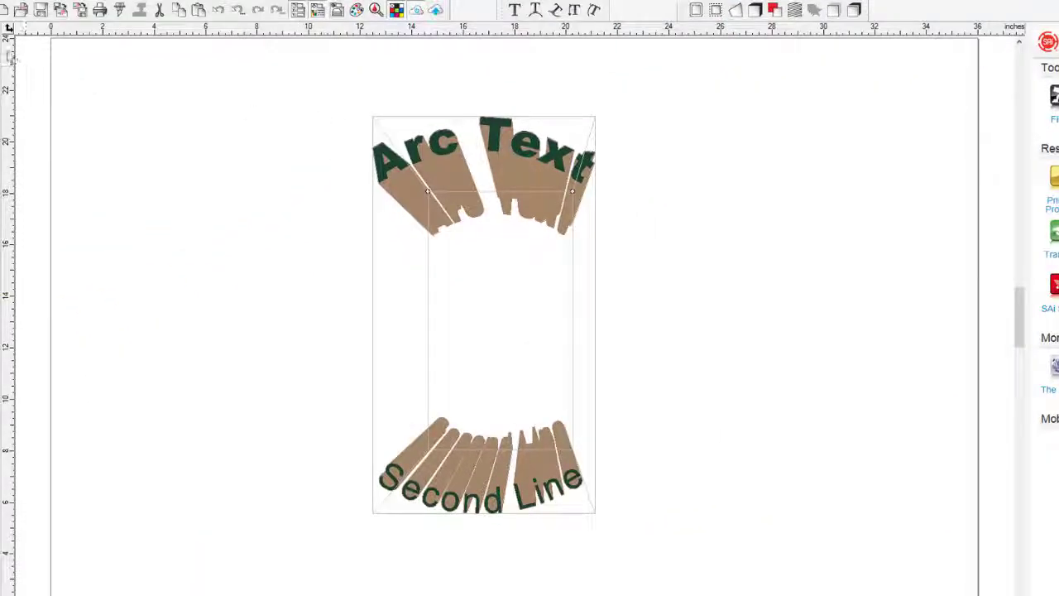
pyautogui.rightClick(392, 159)
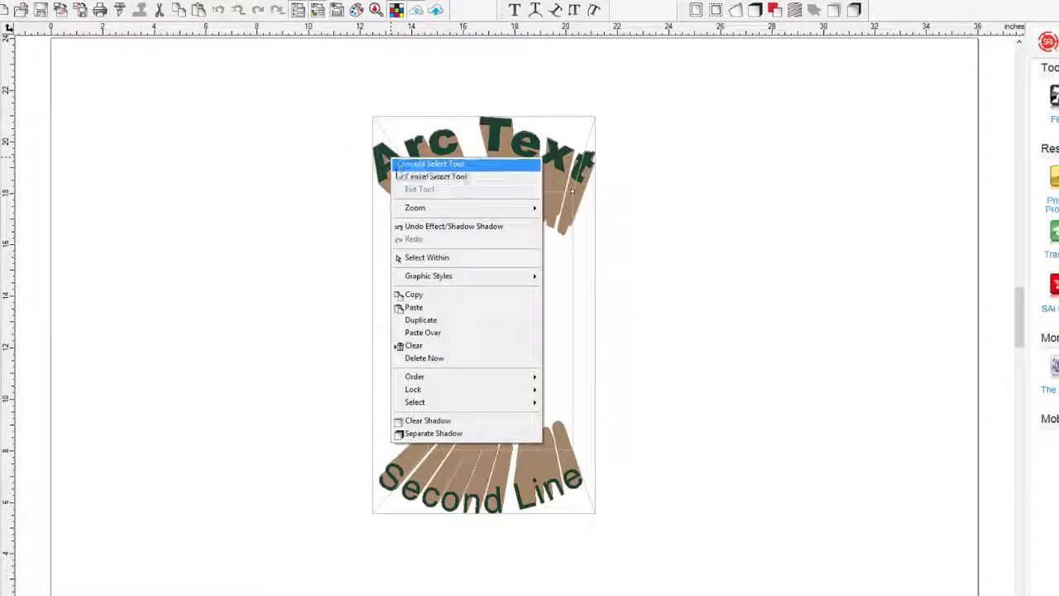
pyautogui.click(428, 435)
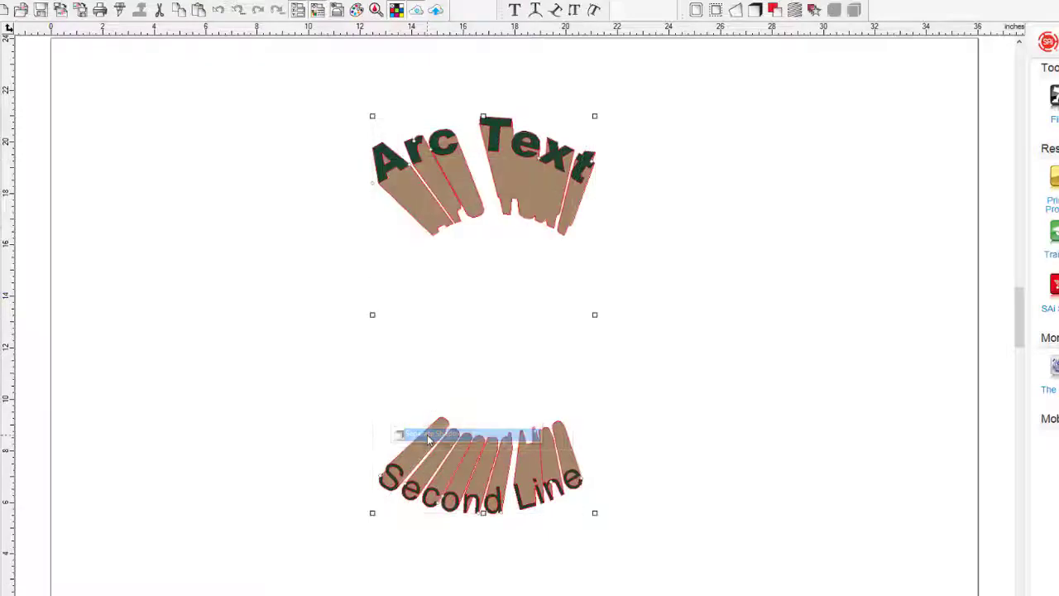
# - Move both arc text lines left, away from their detached shadows
pyautogui.click(291, 269)
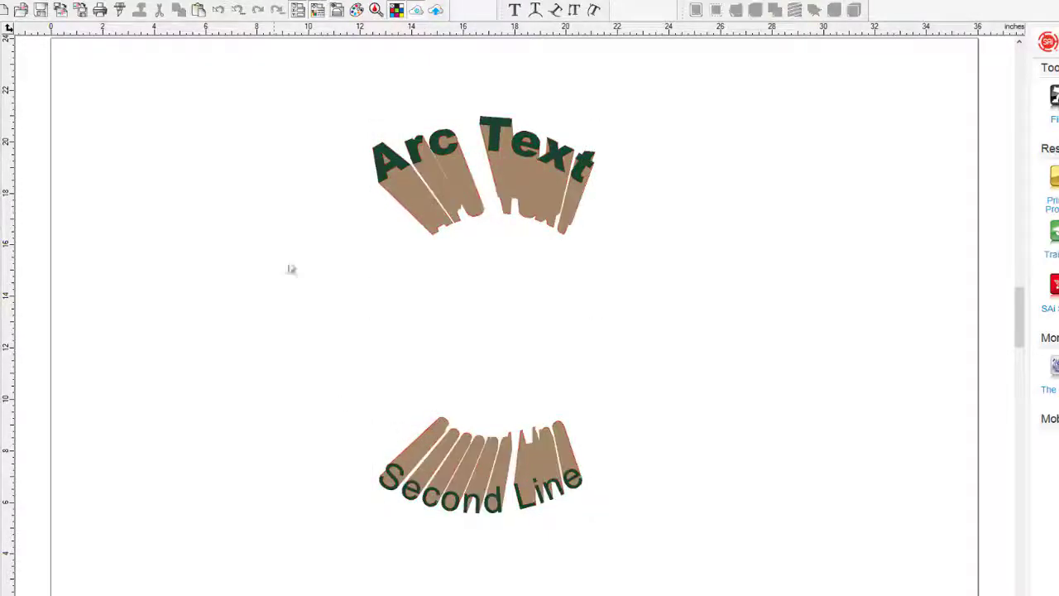
pyautogui.click(387, 165)
pyautogui.moveTo(387, 166); pyautogui.dragTo(167, 162)
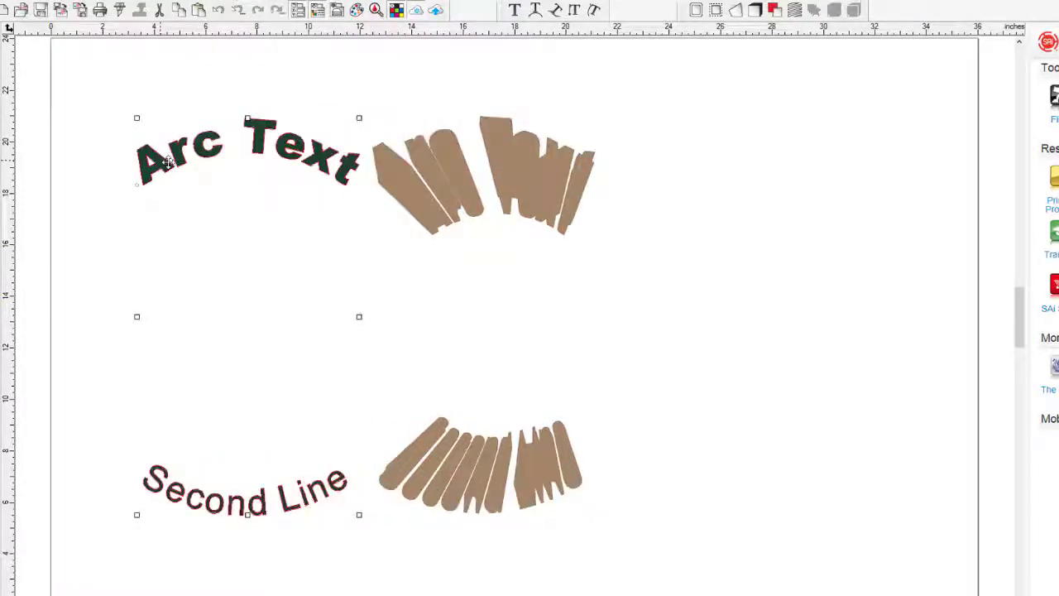
# - Add a perspective shadow with a different extrusion style and separate it from the arc text
pyautogui.click(755, 10)
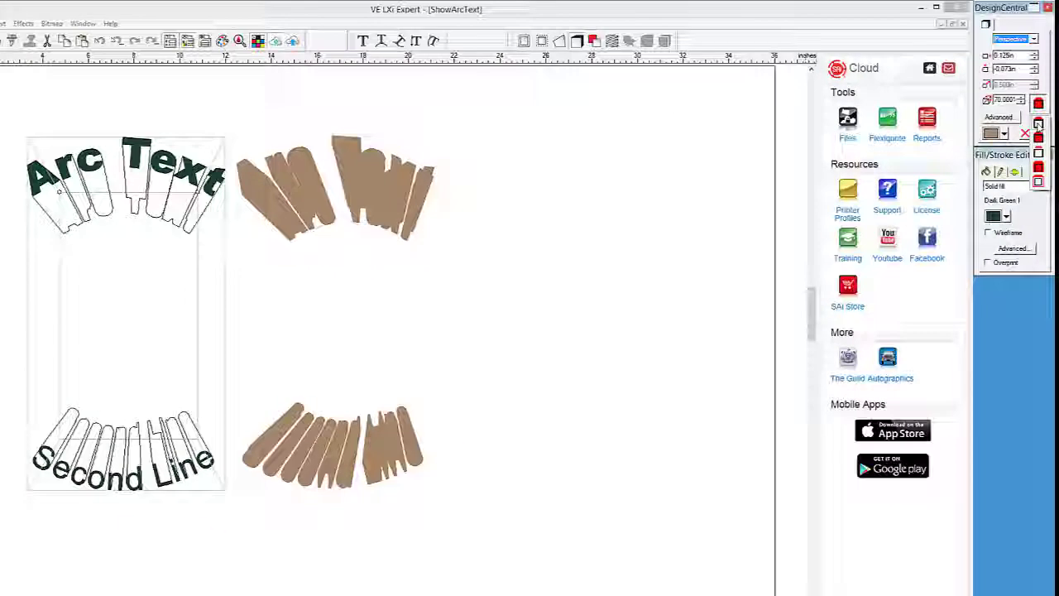
pyautogui.click(1039, 124)
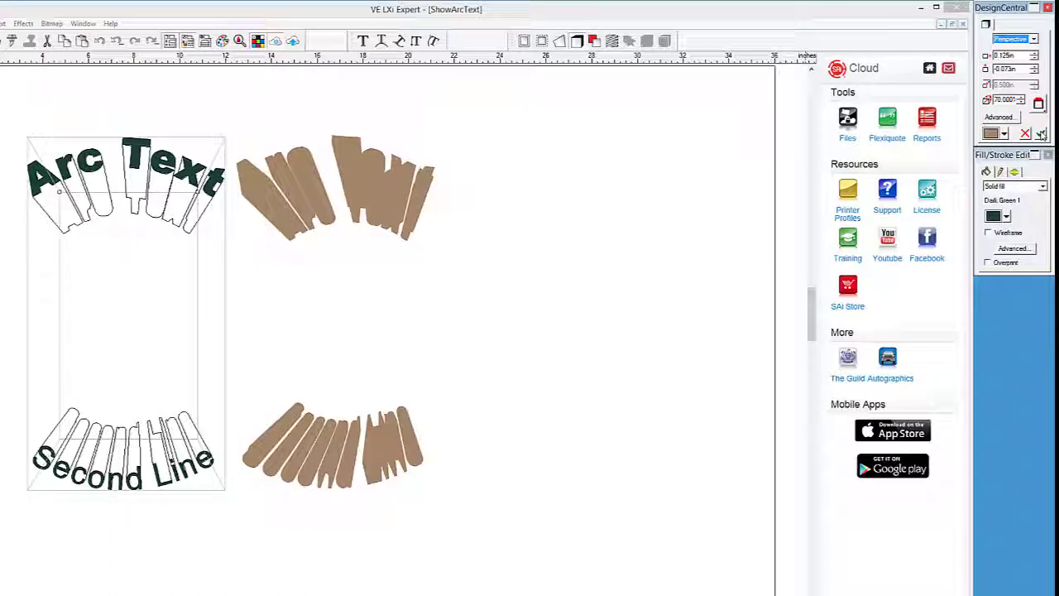
pyautogui.click(1041, 134)
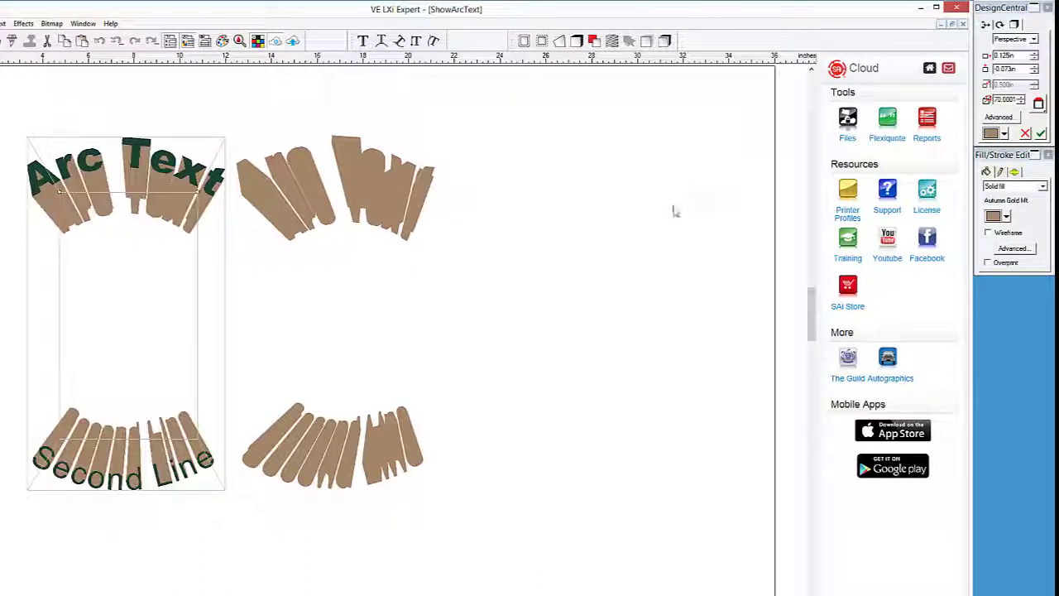
pyautogui.rightClick(158, 163)
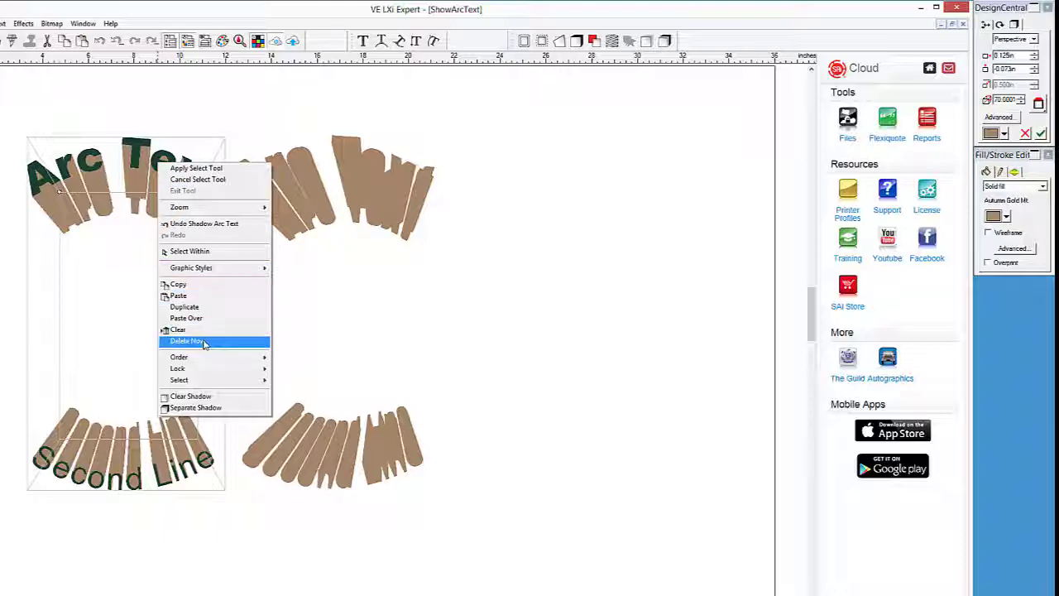
pyautogui.click(195, 407)
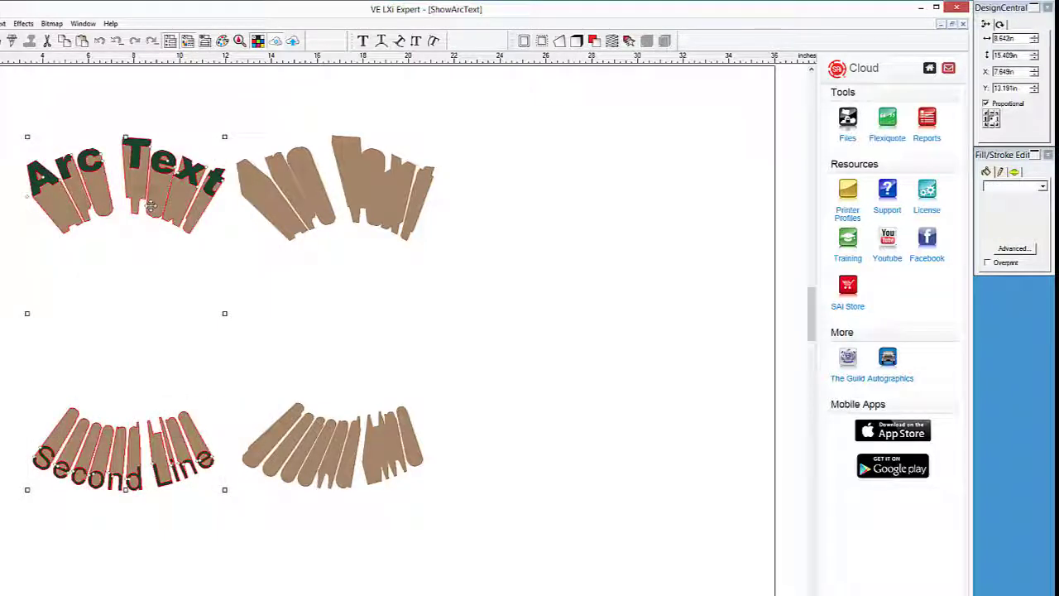
pyautogui.click(137, 152)
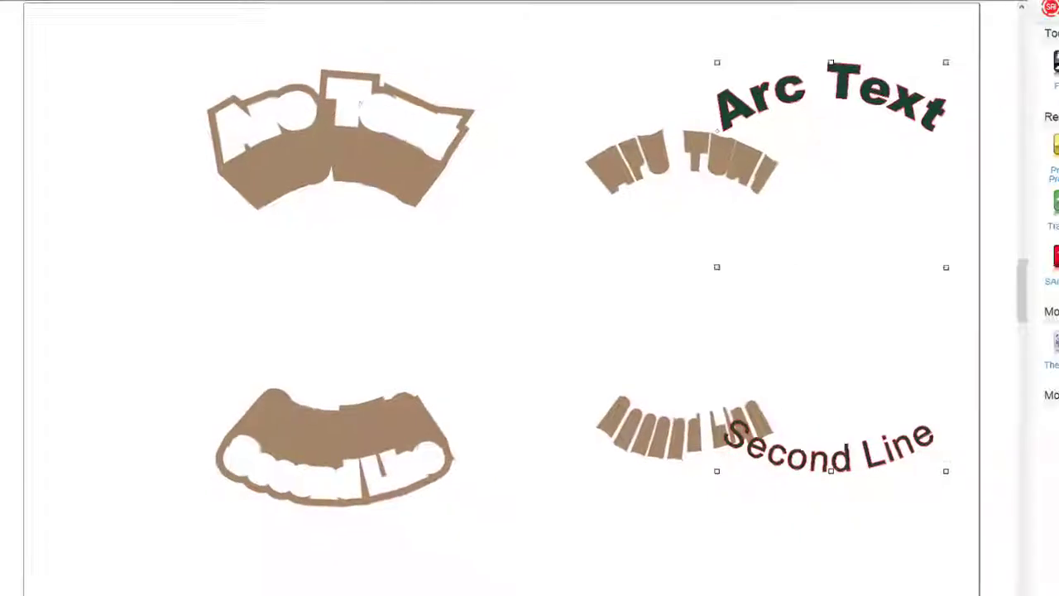
# - Switch to the Grand Canyon document and start a perspective shadow with the solid filled extrusion style
pyautogui.click(184, 20)
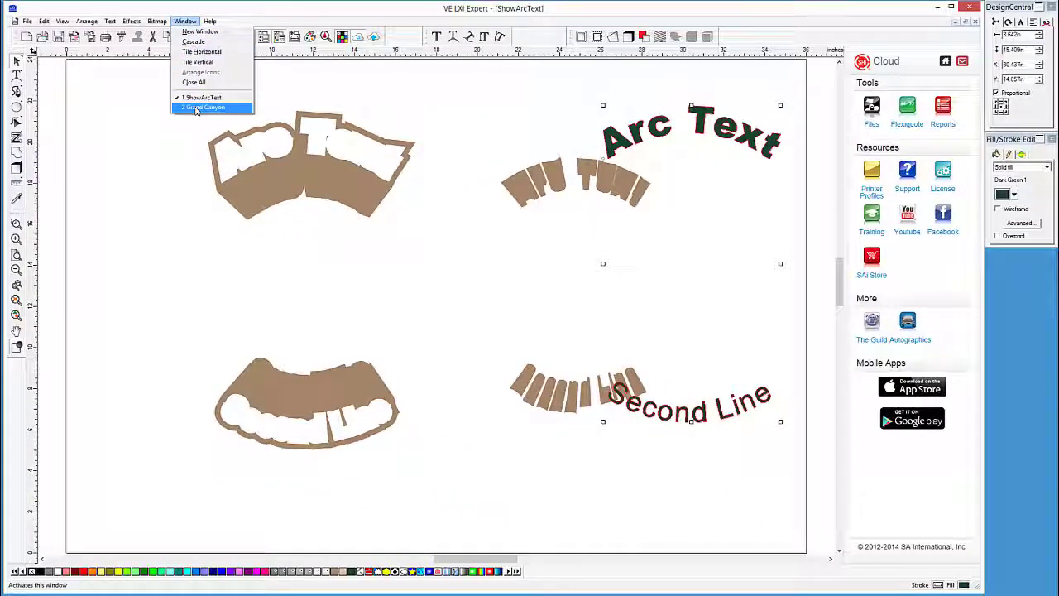
pyautogui.click(197, 108)
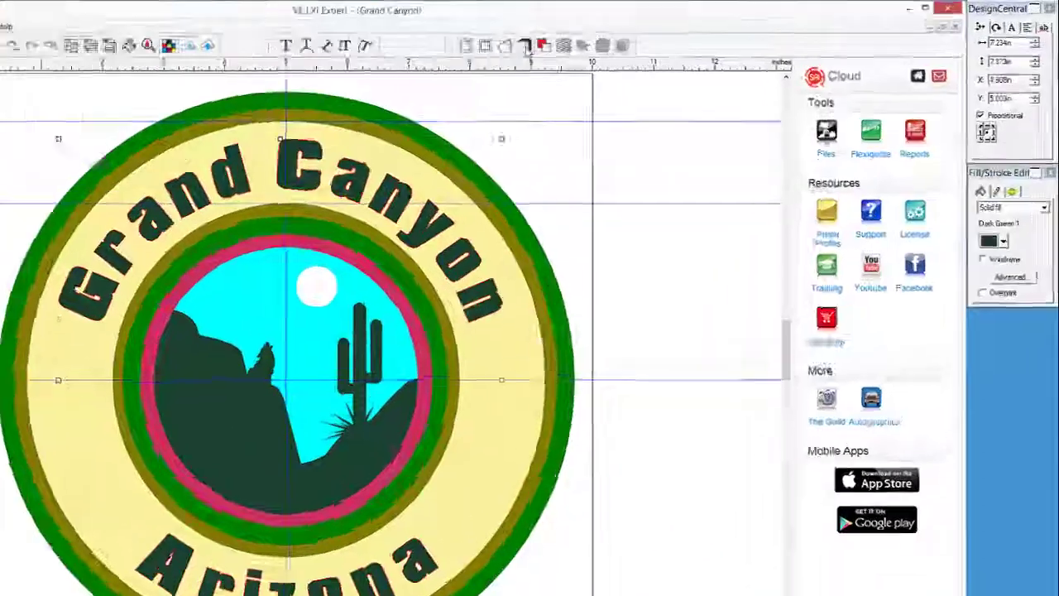
pyautogui.click(526, 46)
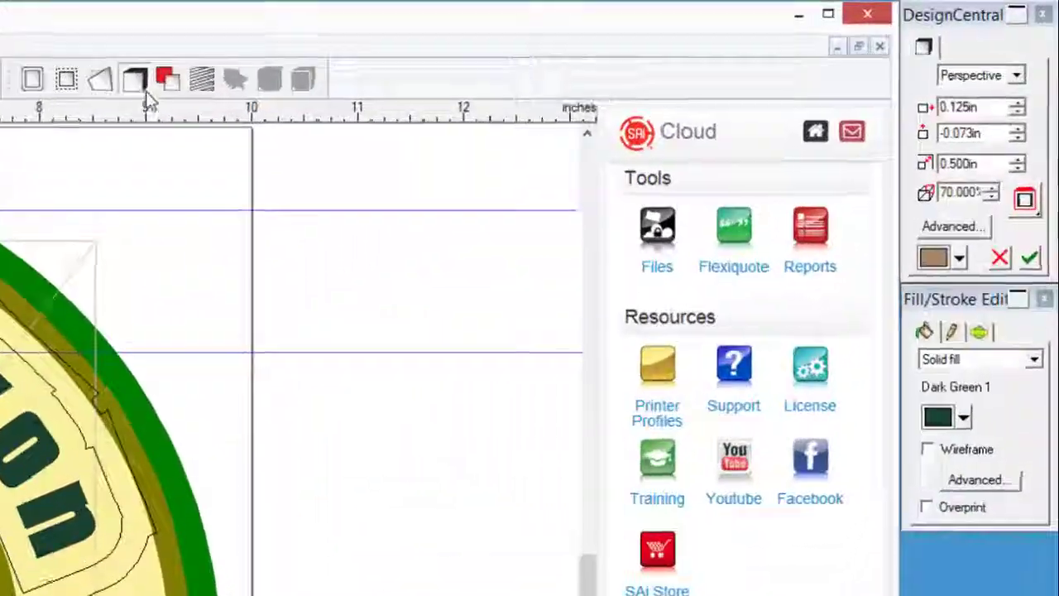
pyautogui.click(1039, 115)
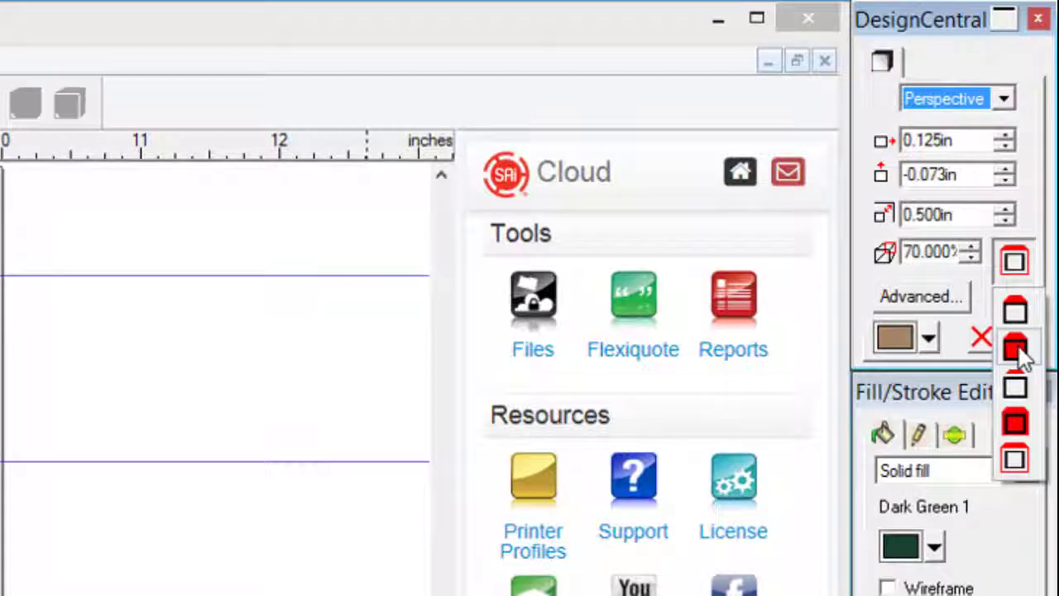
pyautogui.click(1016, 349)
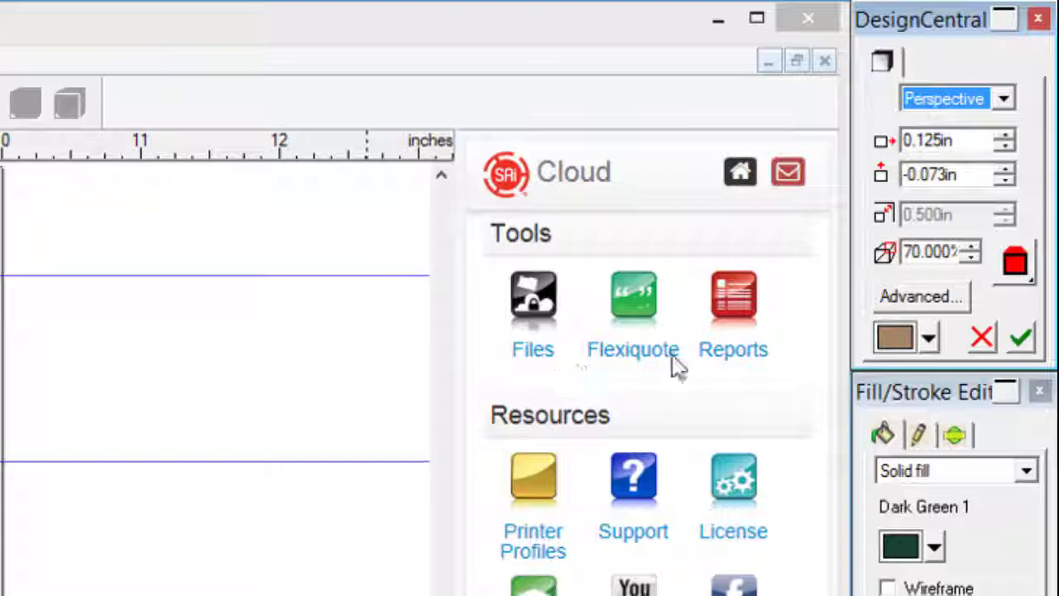
# - Set the shadow angle to 35 and both X and Y offsets to 0
pyautogui.moveTo(904, 252); pyautogui.dragTo(977, 256)
pyautogui.write('35')
pyautogui.press('Return')
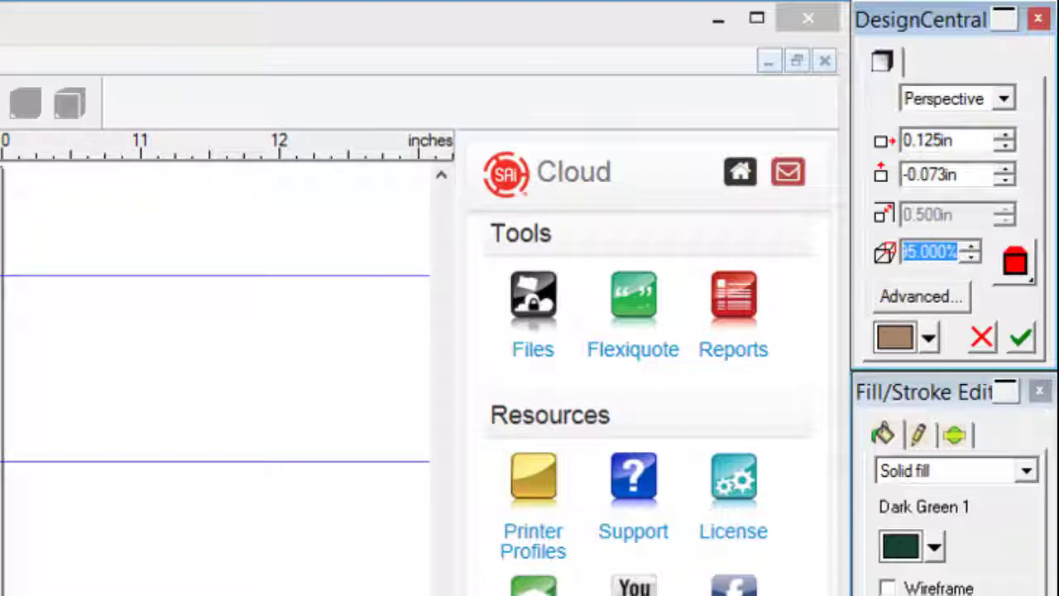
pyautogui.doubleClick(960, 173)
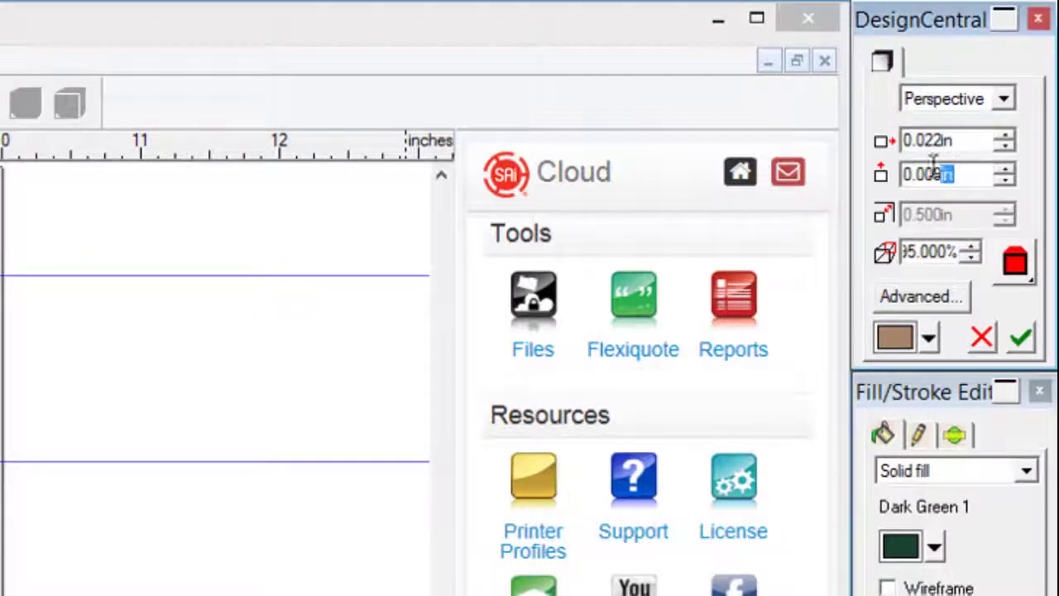
pyautogui.write('0')
pyautogui.doubleClick(941, 140)
pyautogui.write('0')
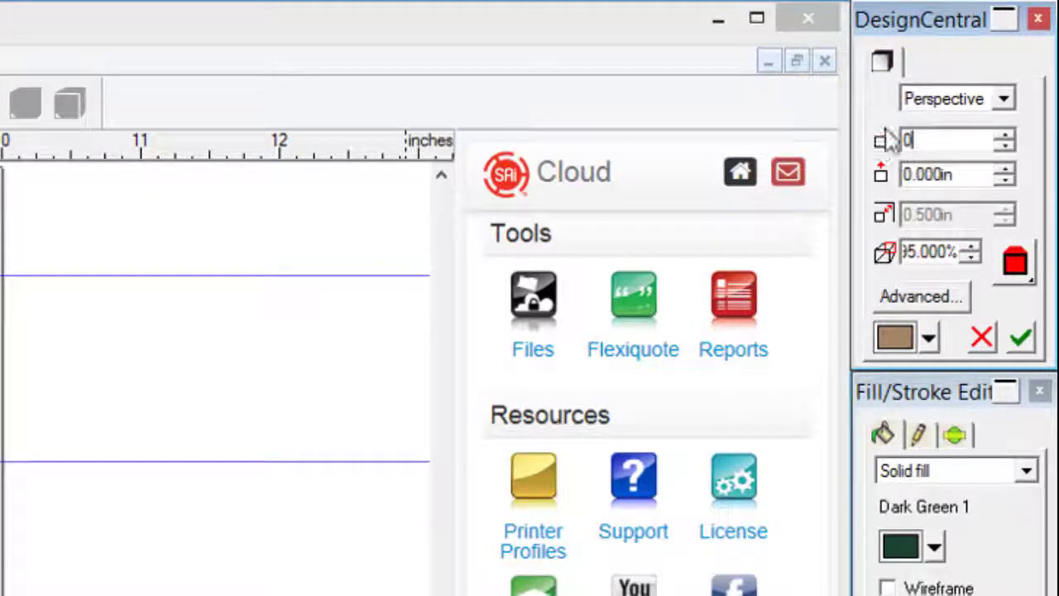
pyautogui.press('Return')
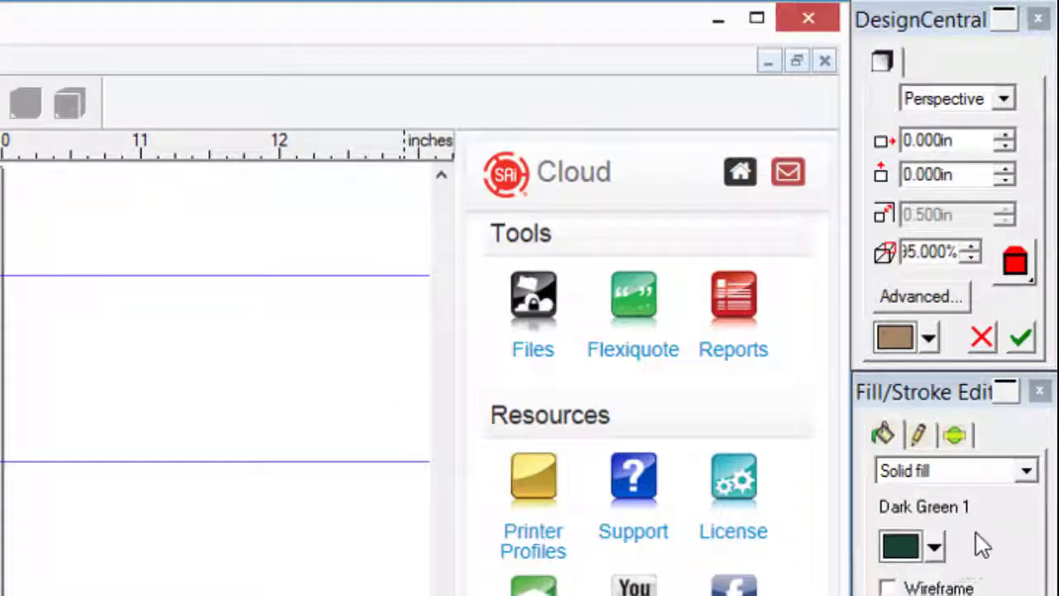
# - Apply the 97% perspective shadow to the Grand Canyon and Arizona lettering in Medium Green
pyautogui.click(1023, 336)
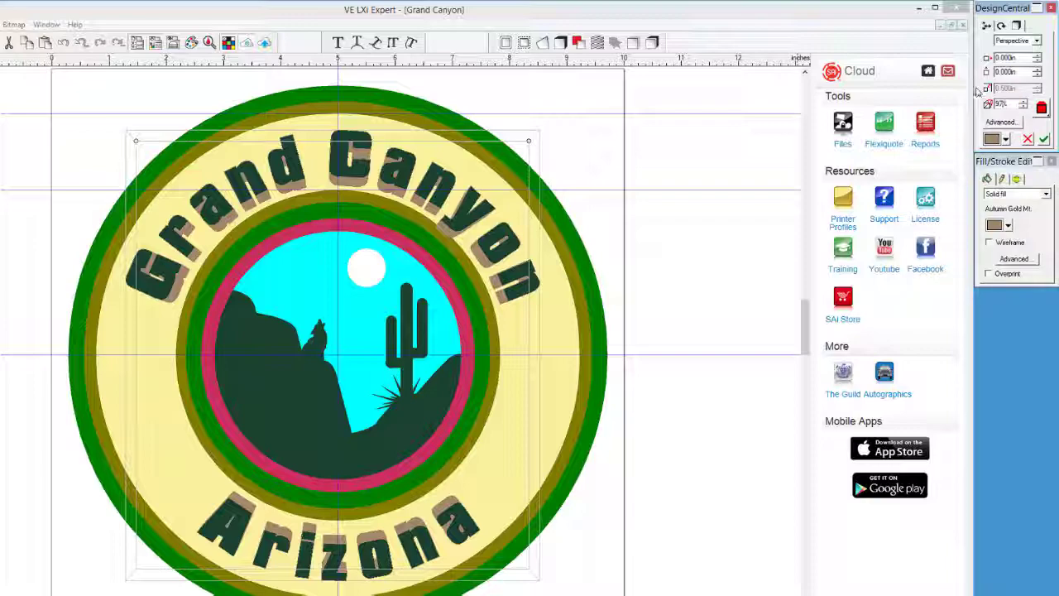
pyautogui.press('Return')
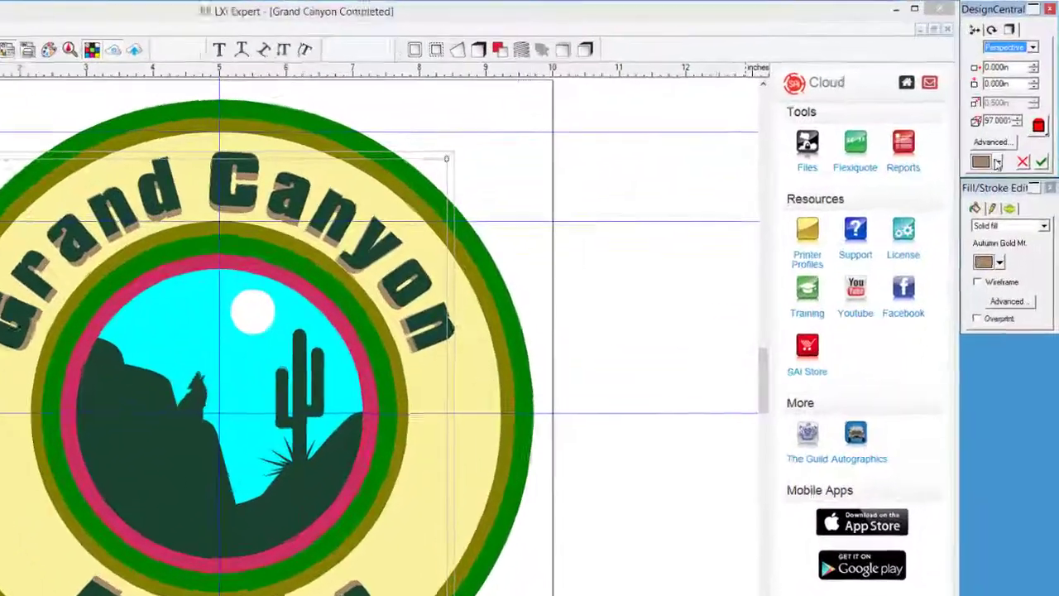
pyautogui.click(1014, 120)
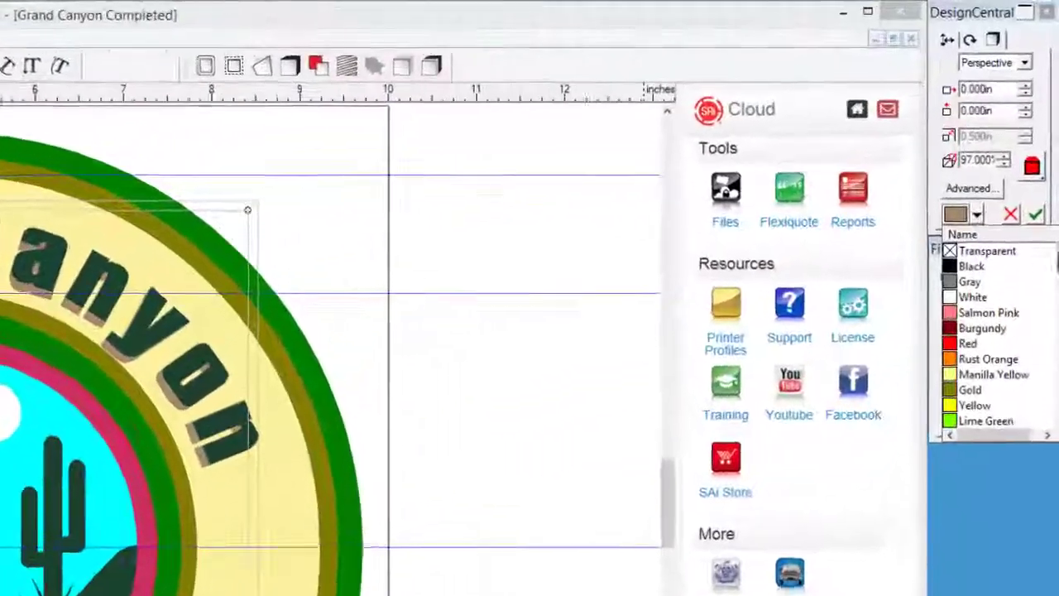
pyautogui.scroll(-3, 1022, 182)
pyautogui.scroll(1, 1045, 331)
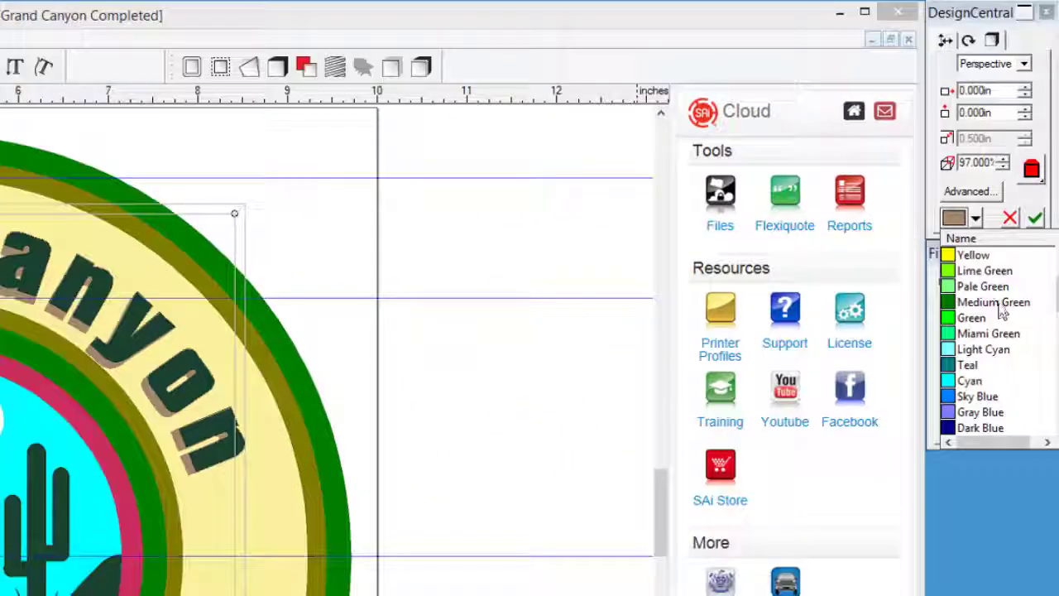
pyautogui.click(1000, 303)
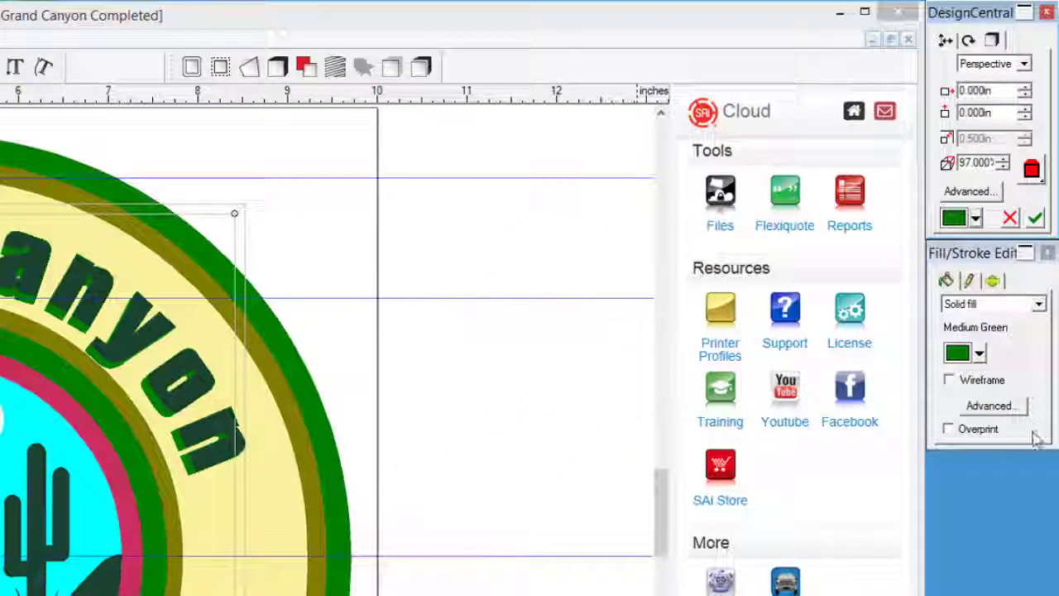